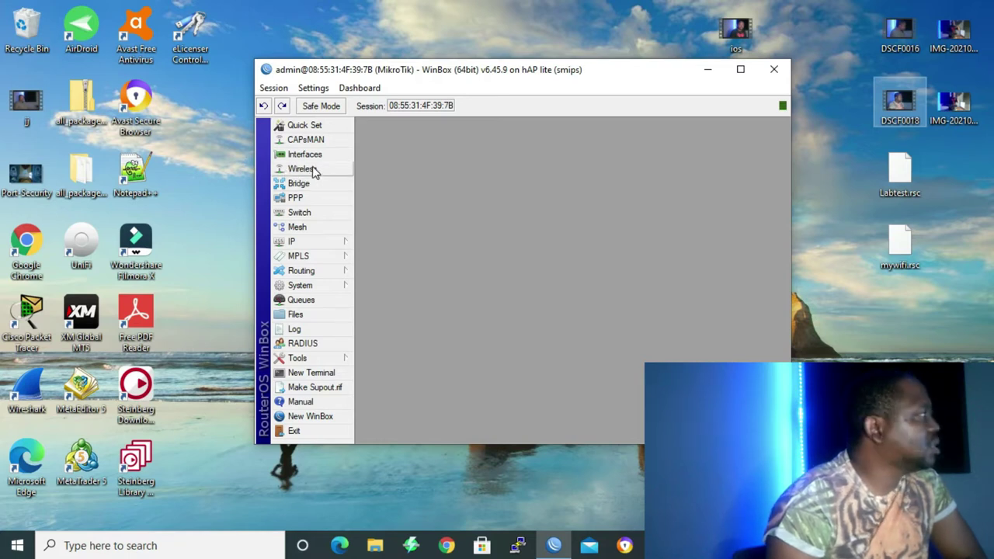
Enable WLan1 in the general interface list, disable it again and close the list.
left_click(321, 160)
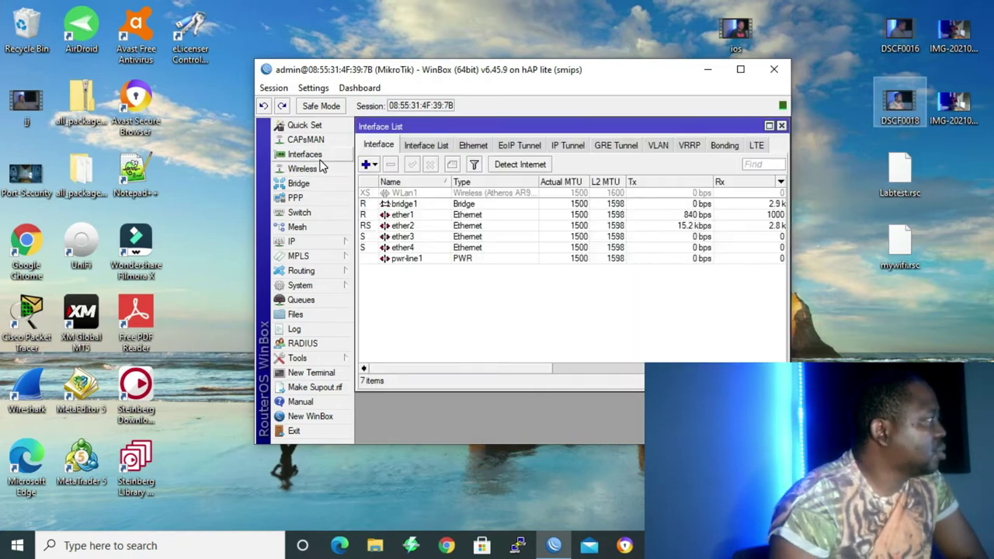
left_click(409, 194)
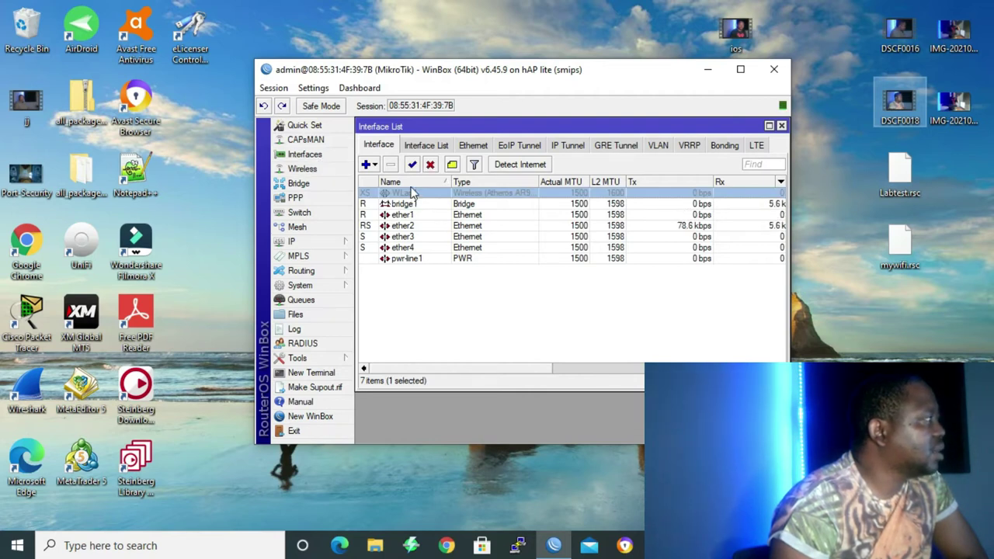
left_click(412, 168)
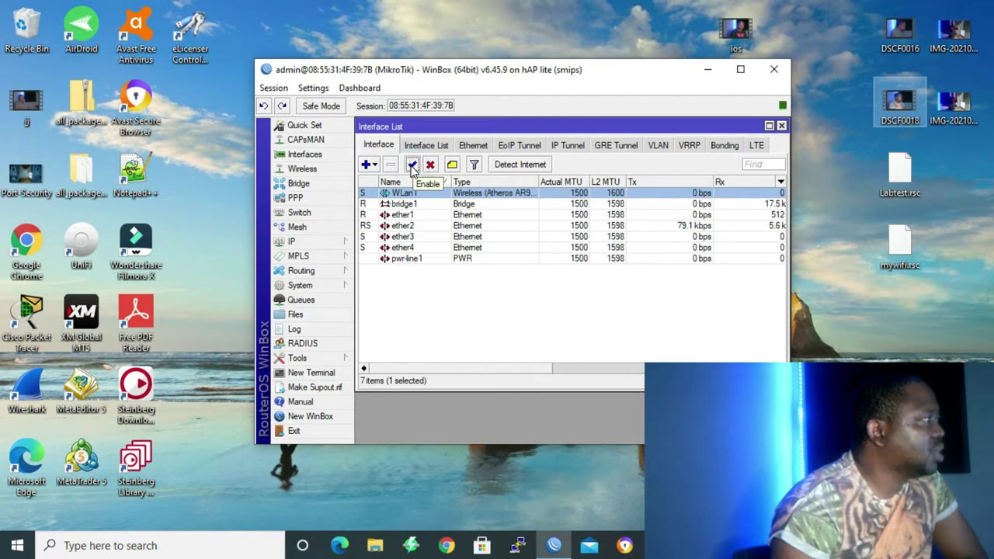
left_click(431, 166)
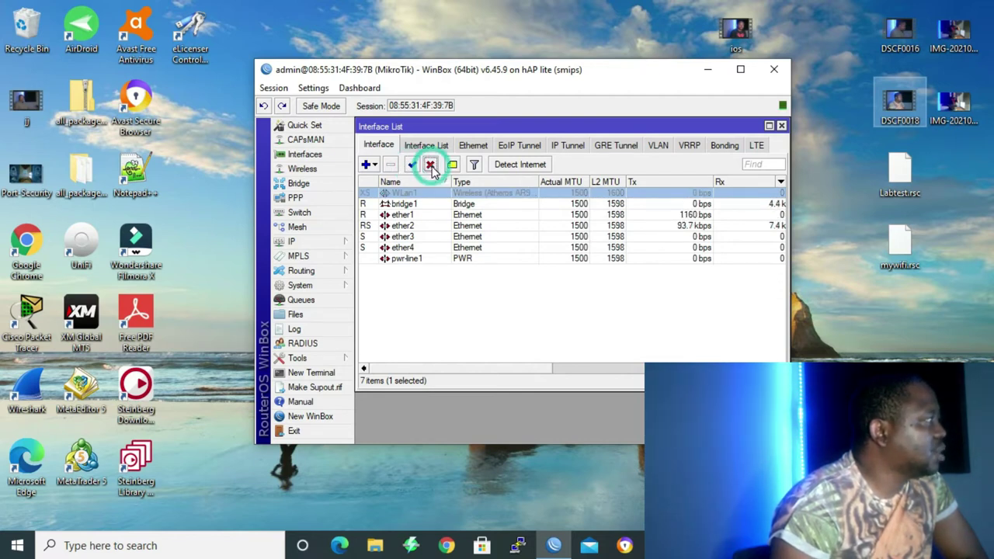
left_click(782, 127)
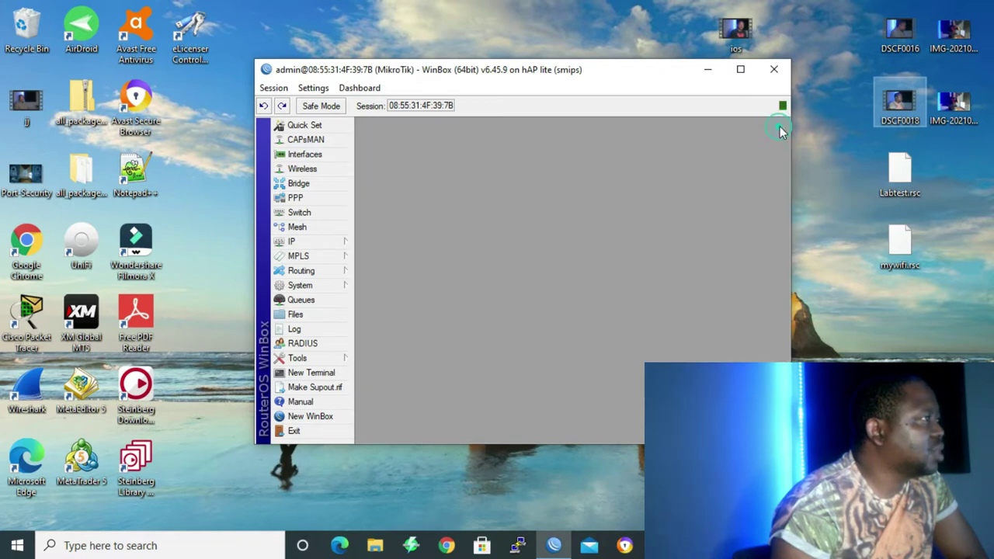
Enable the WLan1 interface from the WiFi interfaces in the wireless tables.
left_click(321, 171)
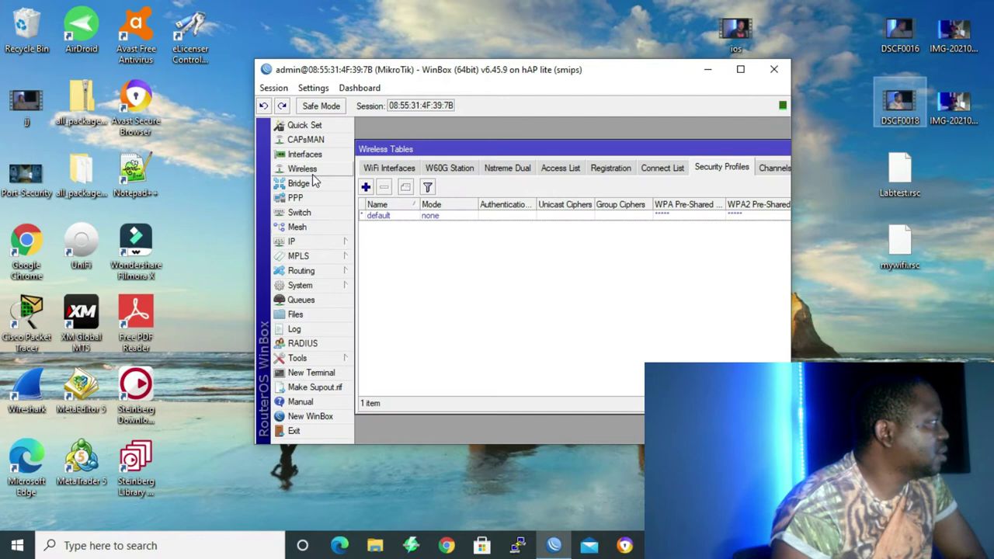
left_click(399, 169)
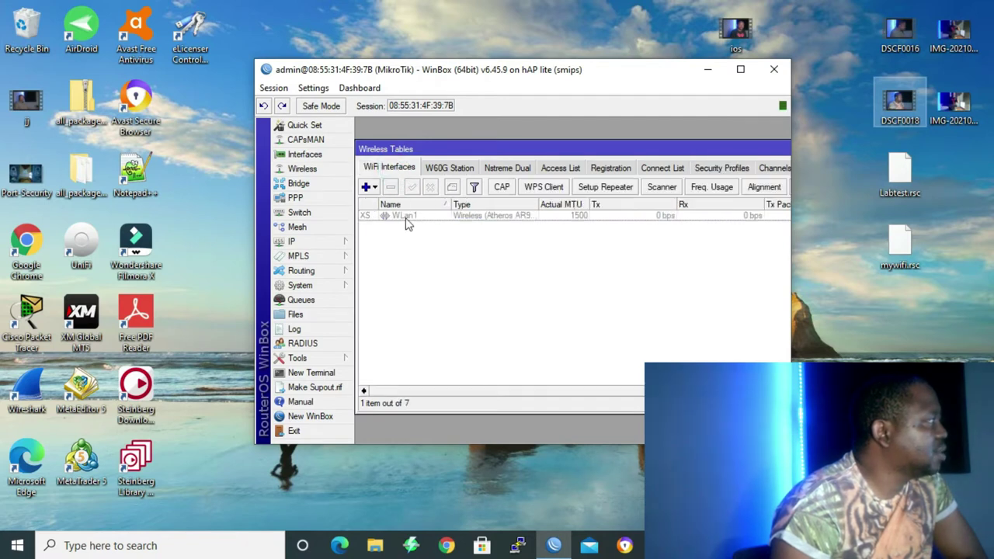
left_click(412, 217)
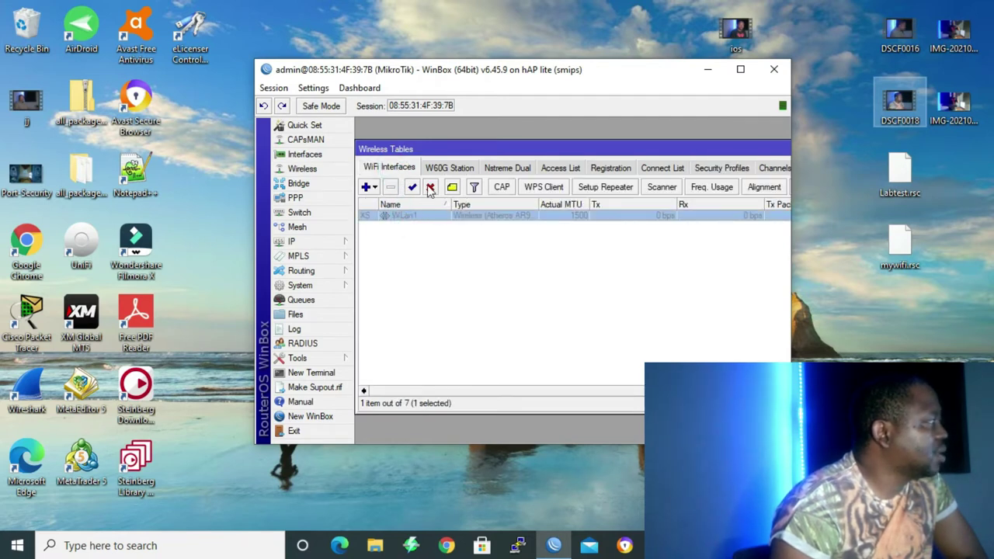
left_click(413, 188)
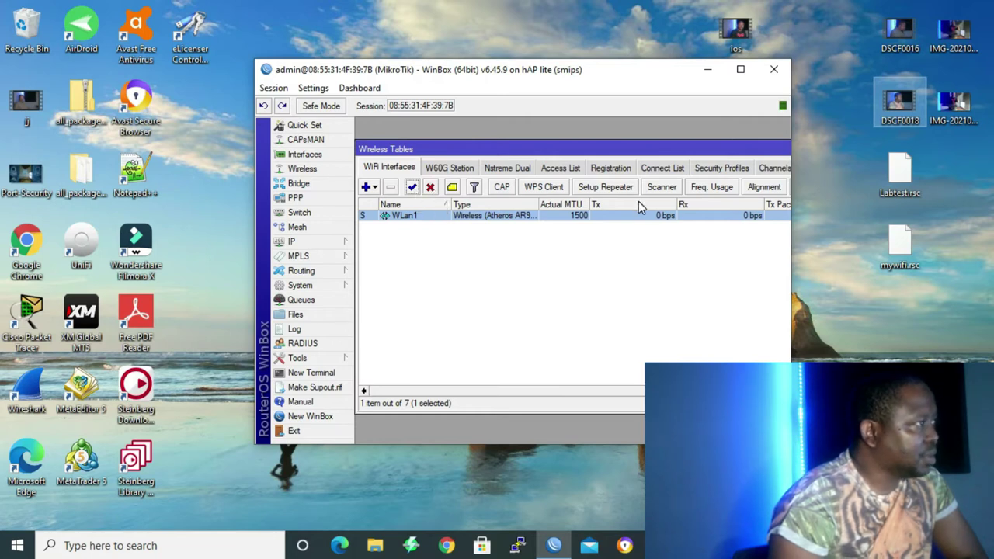
Start a new wireless security profile named Labtest with its mode set to dynamic keys.
left_click(724, 169)
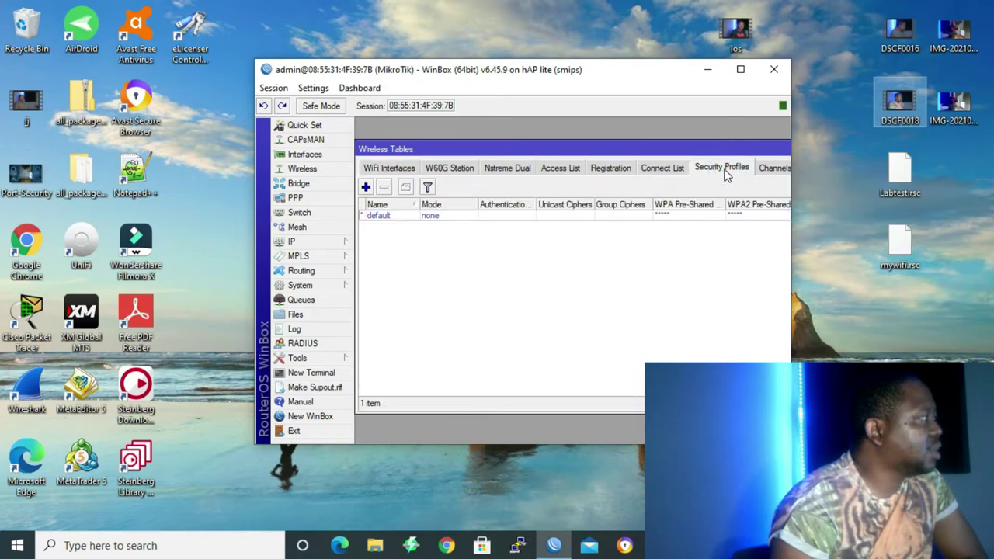
left_click(366, 188)
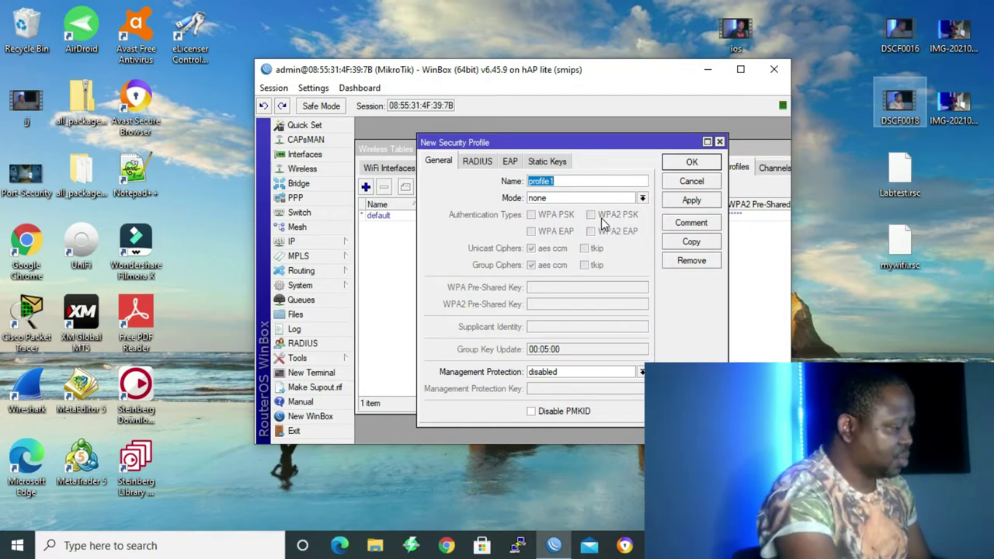
type("Lab")
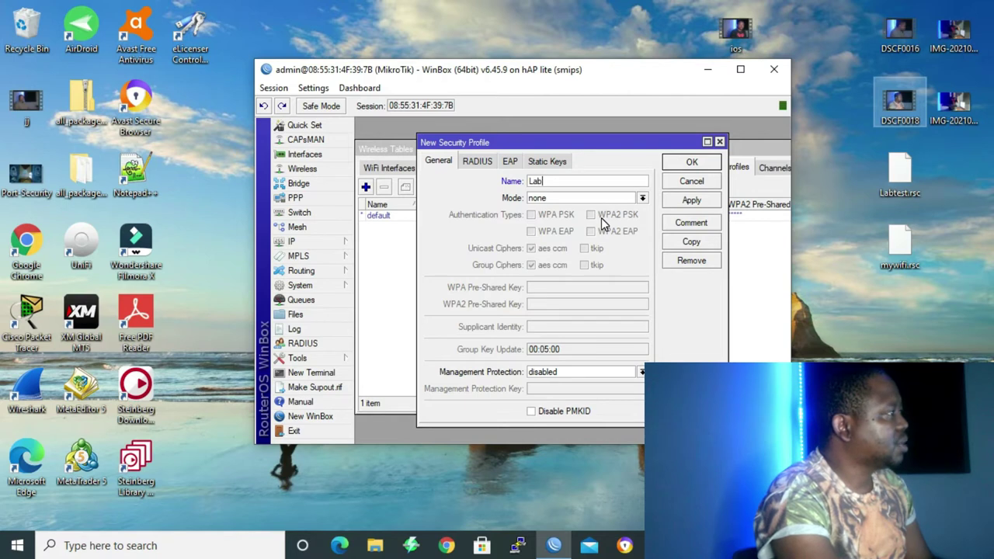
type("test")
left_click(643, 198)
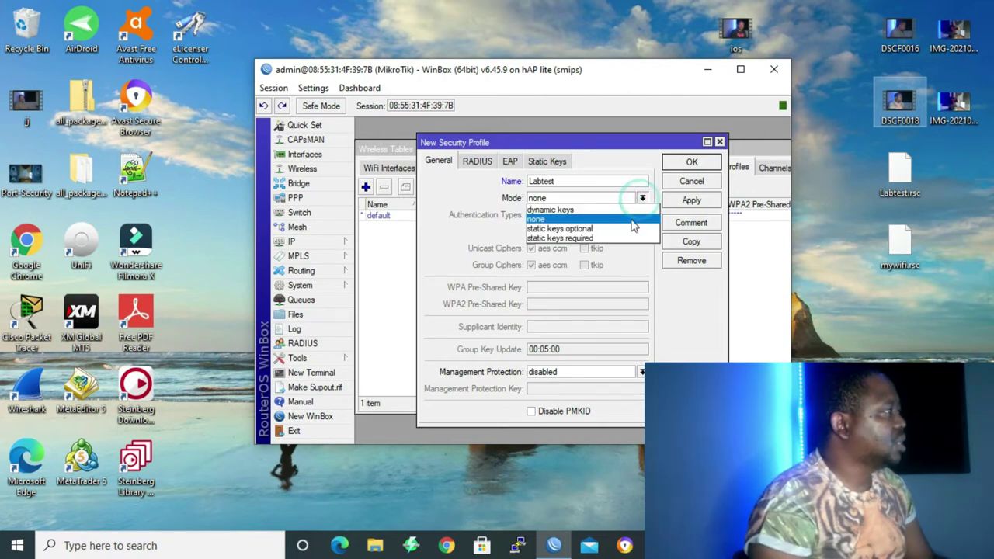
left_click(571, 211)
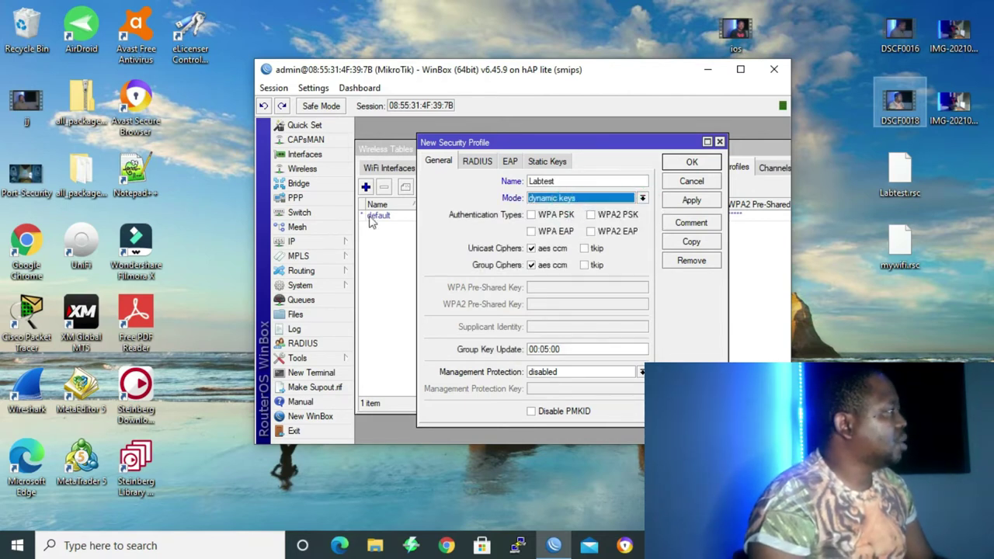
Enable WPA2 PSK authentication for the profile, enter the WPA2 pre-shared key and save the profile.
left_click(592, 217)
left_click(547, 306)
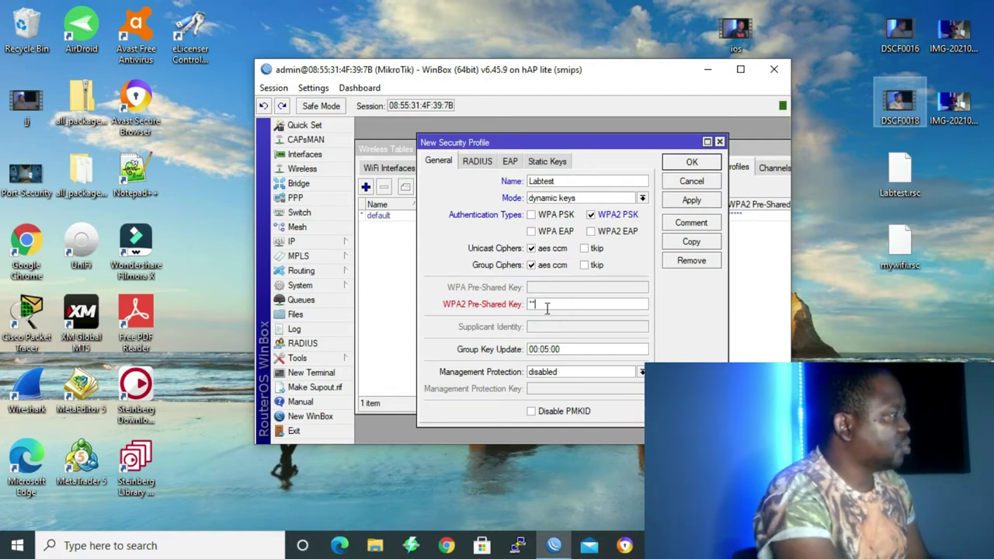
type("*")
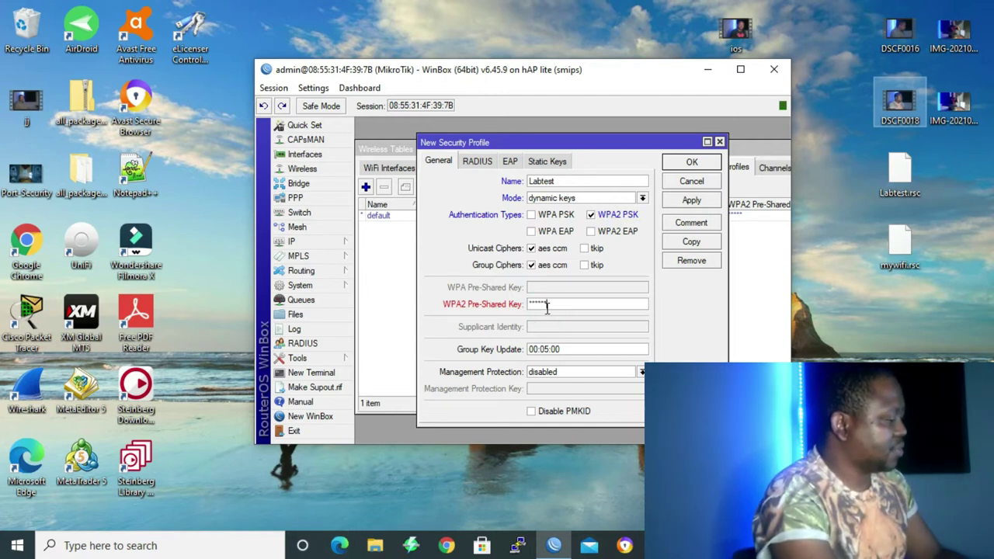
type("*")
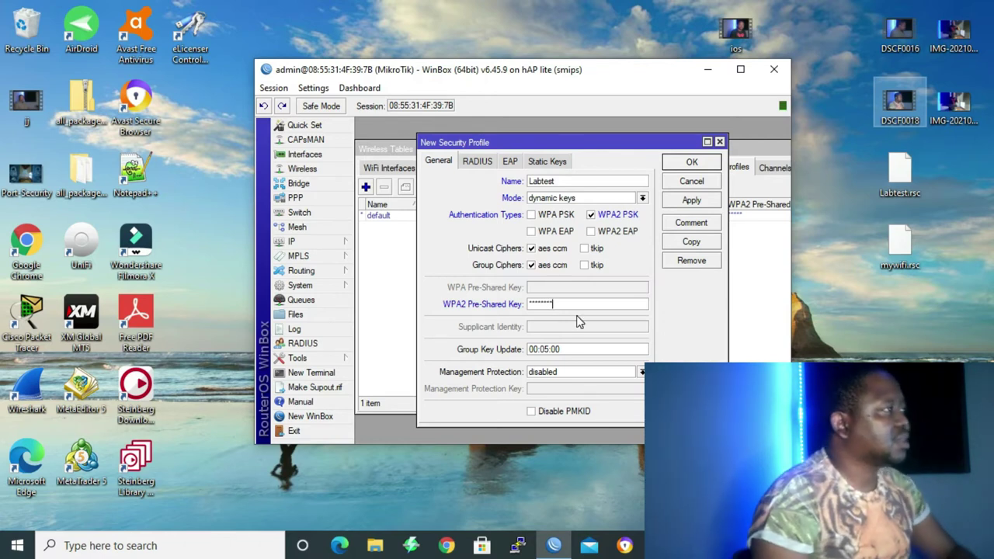
left_click(692, 162)
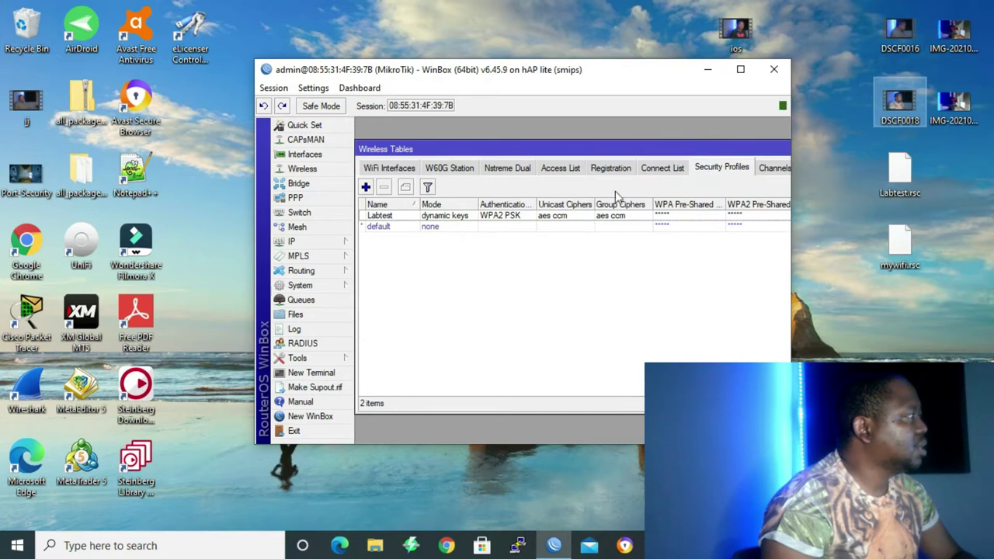
Set WLan1's wireless mode to ap bridge and its frequency to auto.
left_click(380, 170)
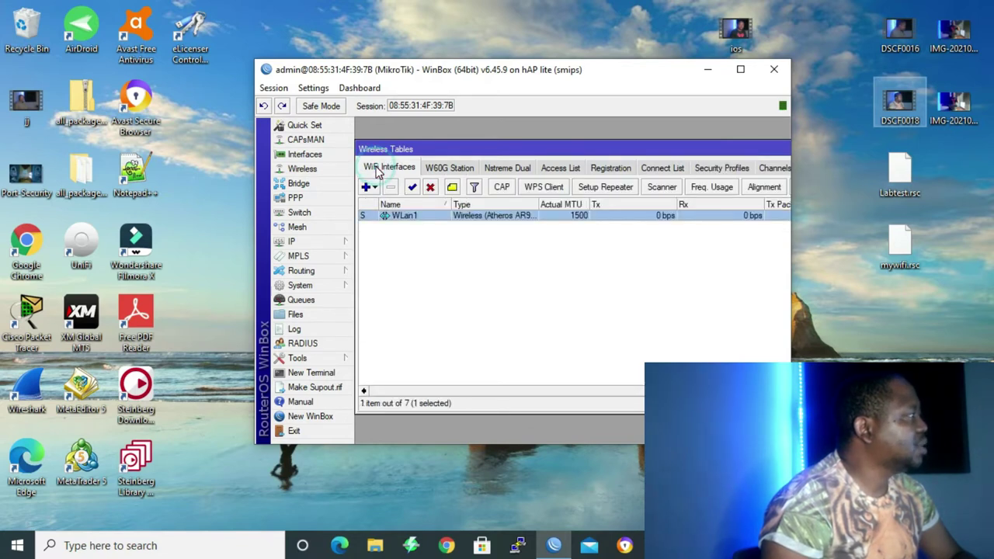
double_click(411, 217)
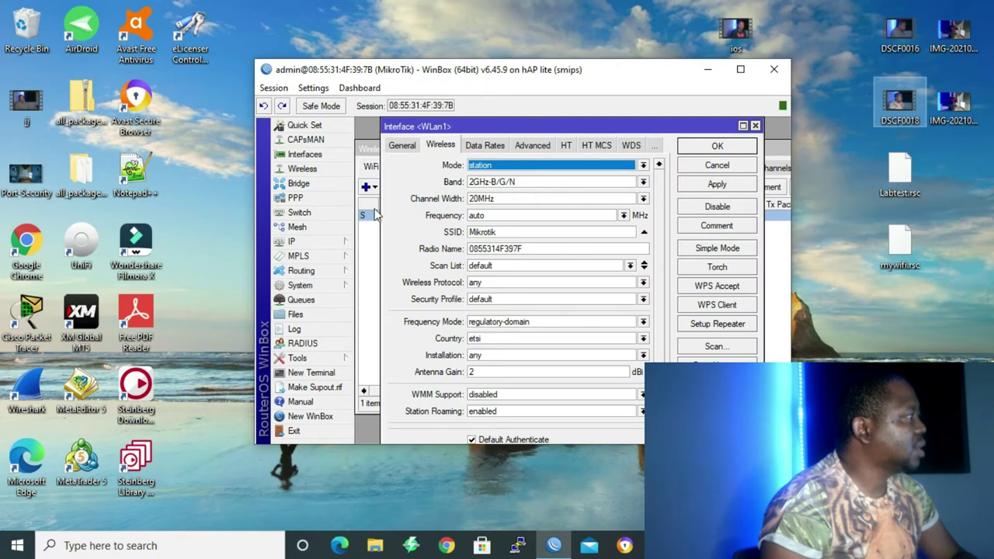
left_click(643, 167)
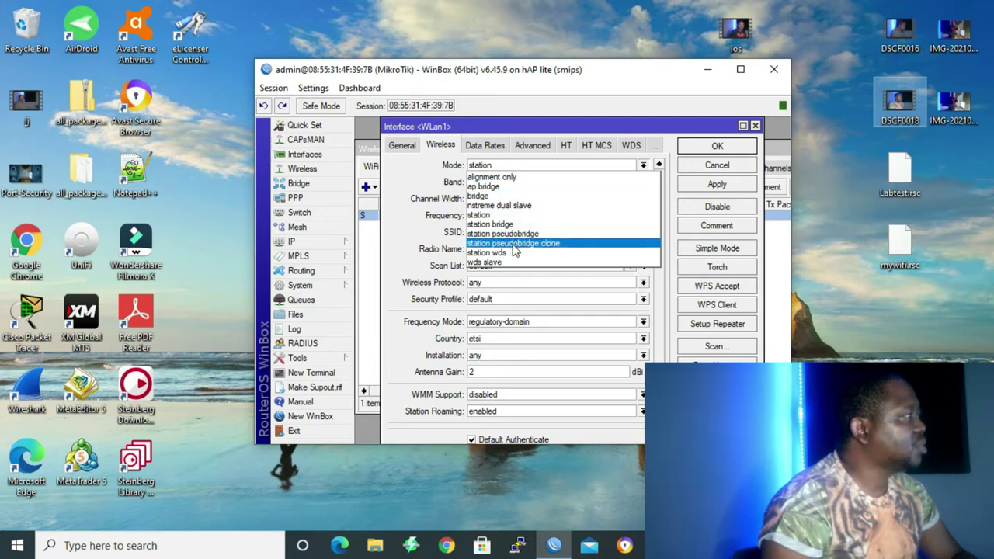
left_click(491, 188)
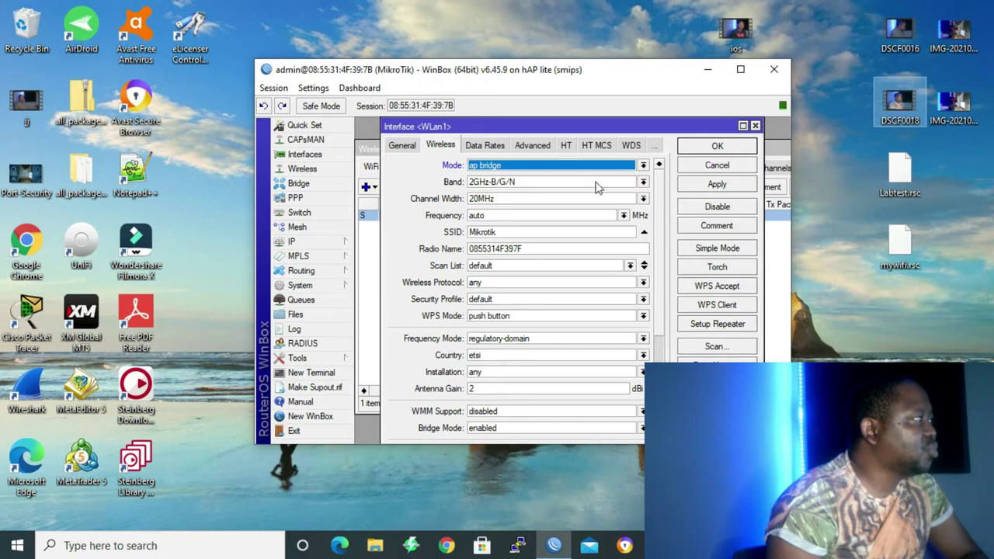
left_click(643, 166)
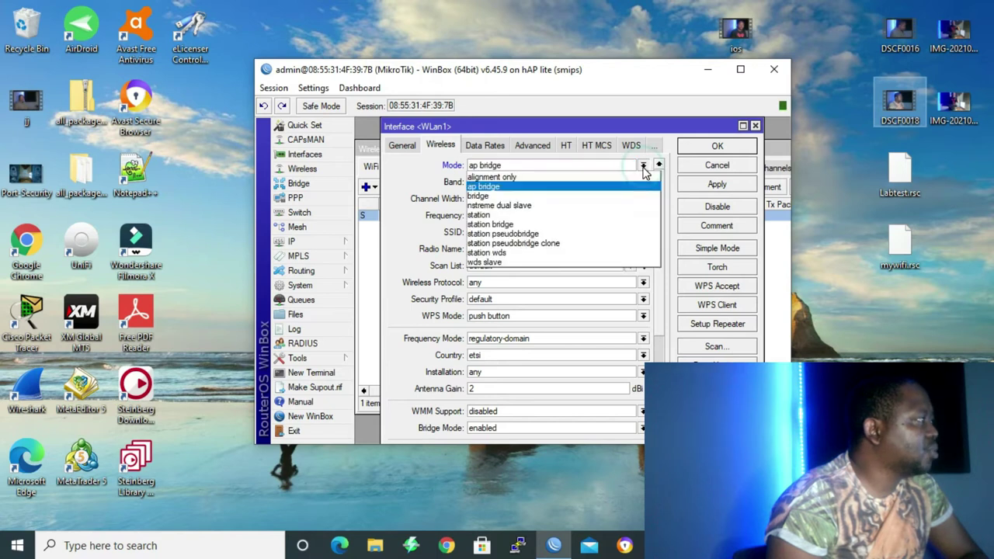
left_click(490, 188)
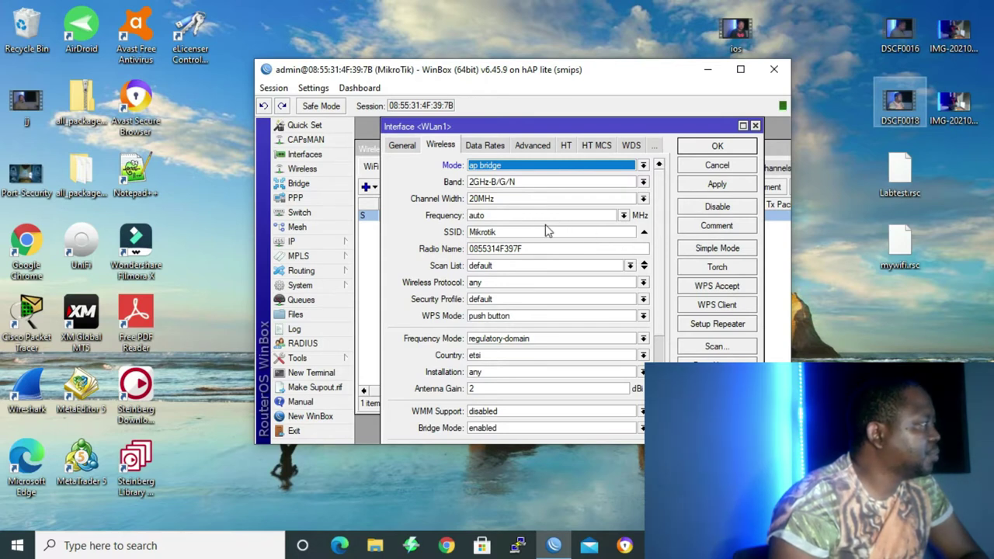
left_click(624, 216)
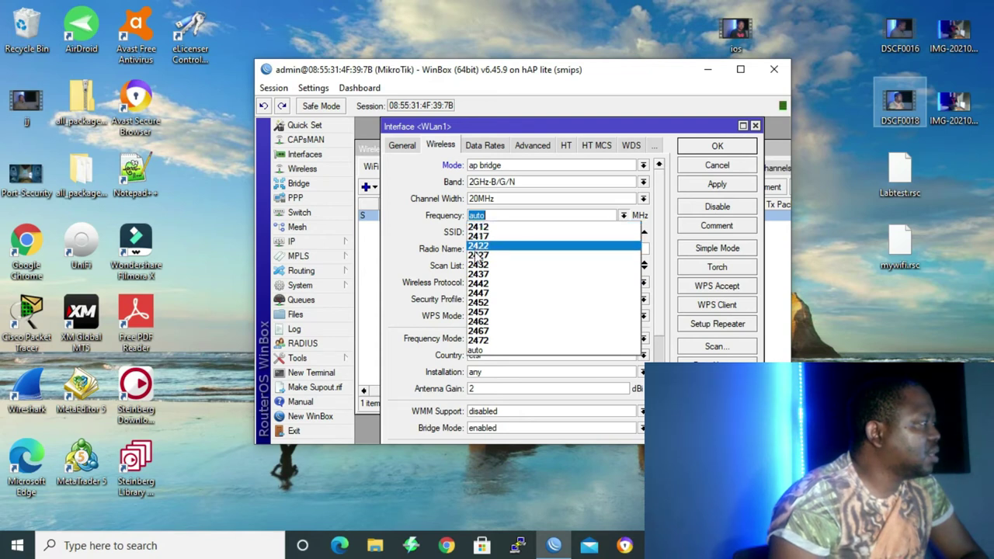
left_click(482, 353)
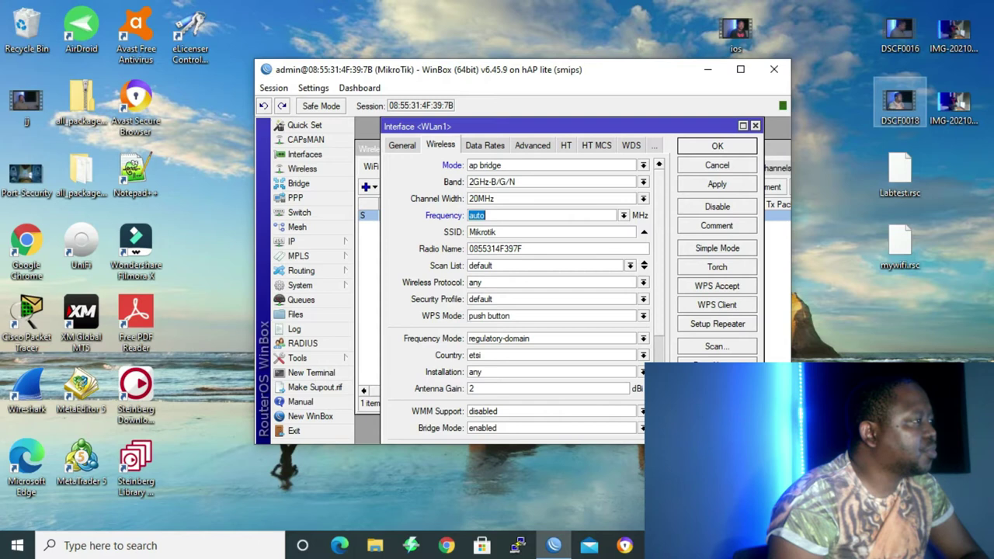
Run a frequency usage scan on WLan1 to examine channel usage, and close the scan.
left_click(717, 366)
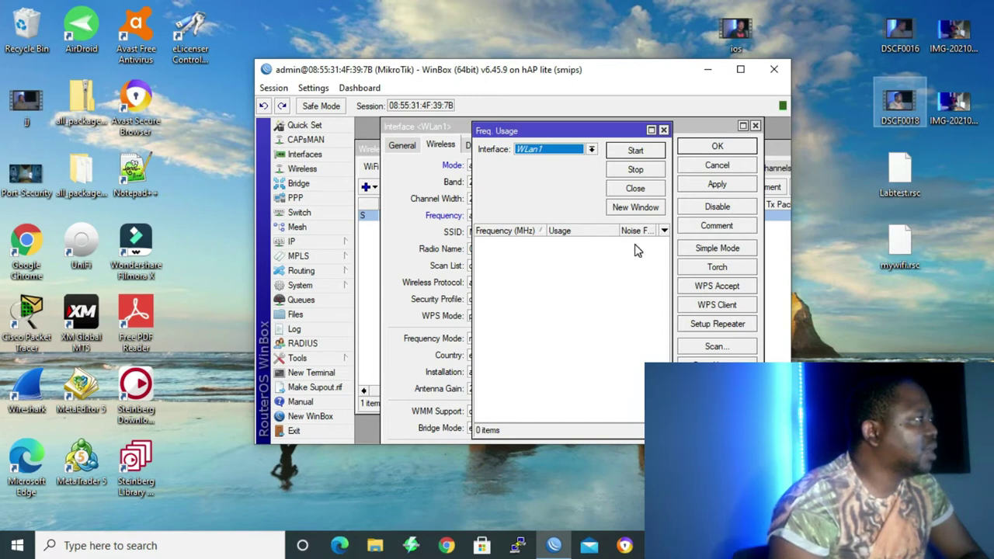
left_click(636, 150)
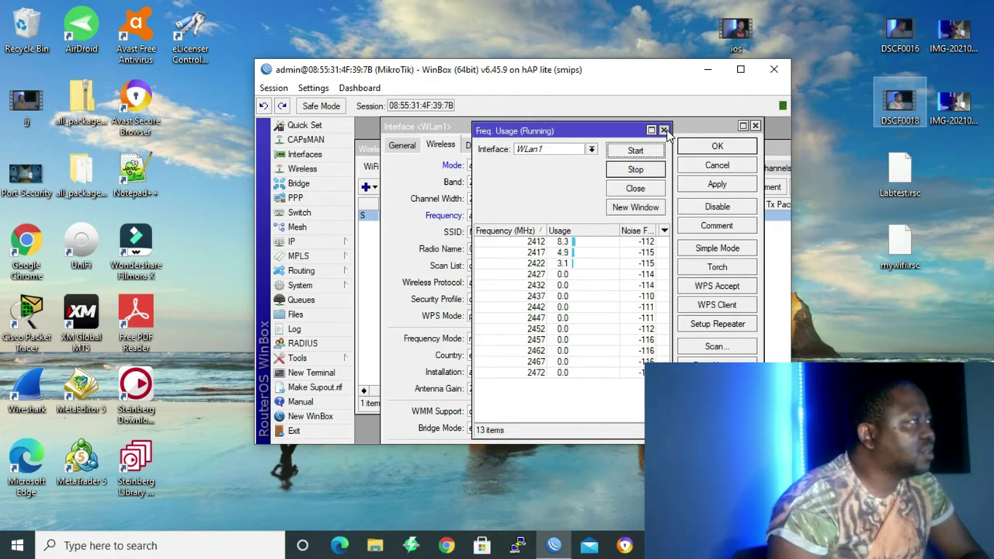
left_click(664, 130)
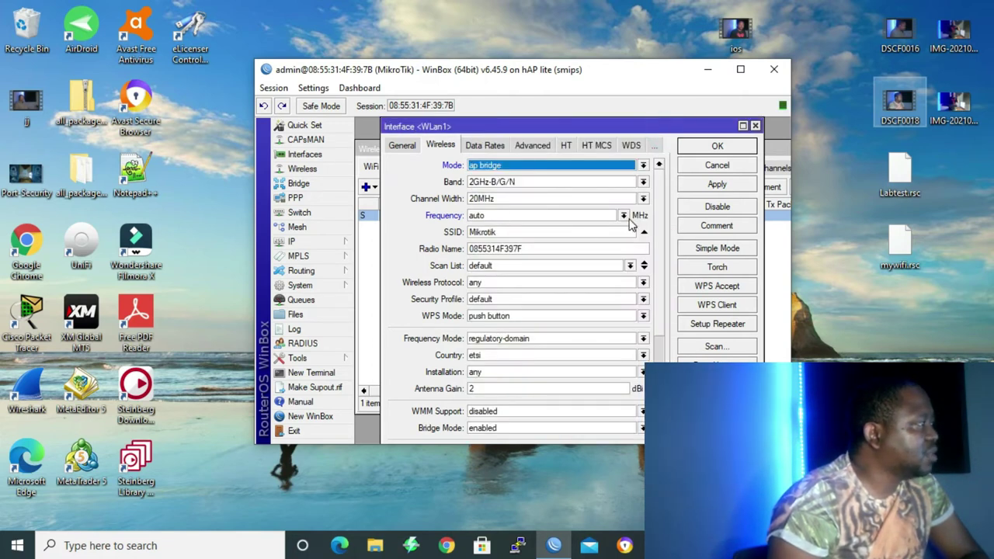
Set WLan1's SSID to LabWifi and assign it the Labtest security profile, leaving the wireless protocol on any.
double_click(520, 231)
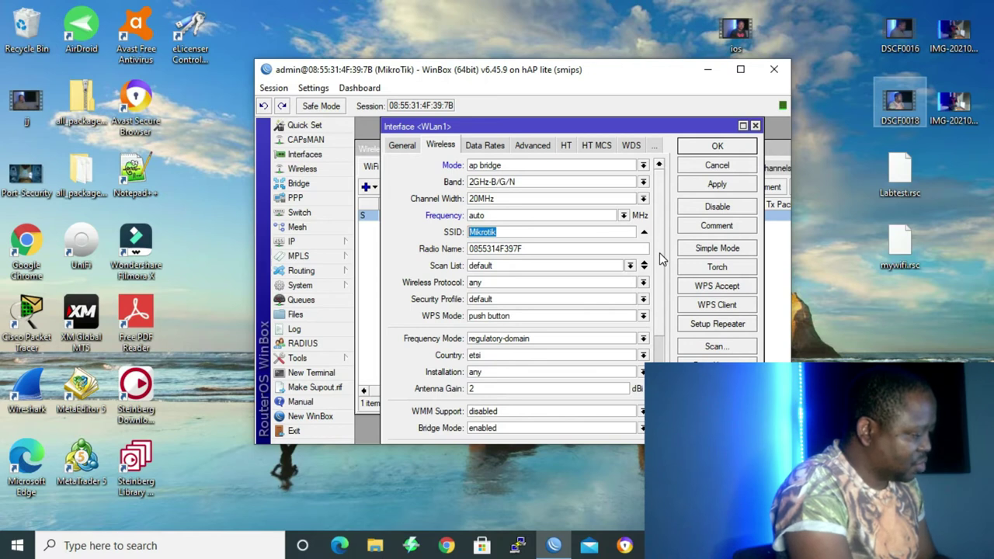
type("LabWifi")
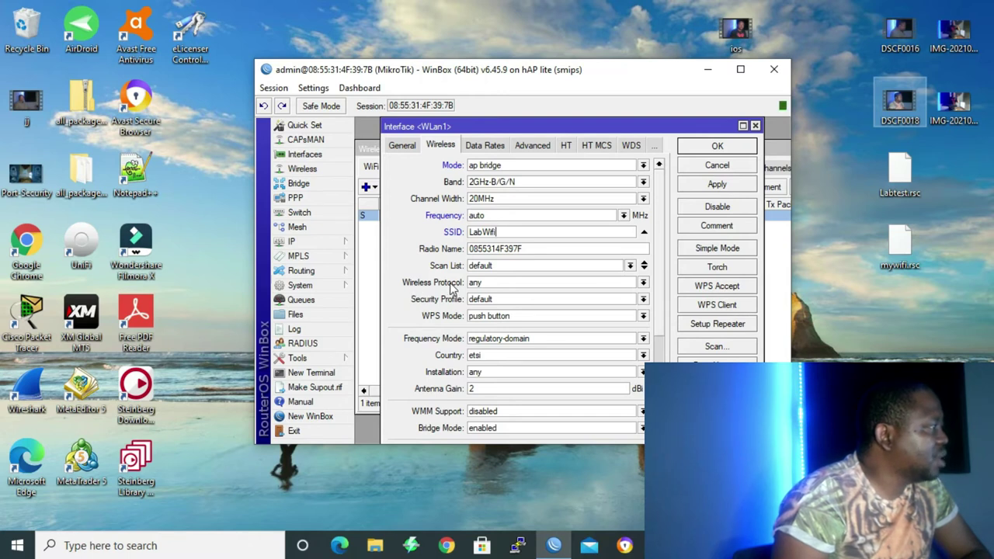
left_click(644, 284)
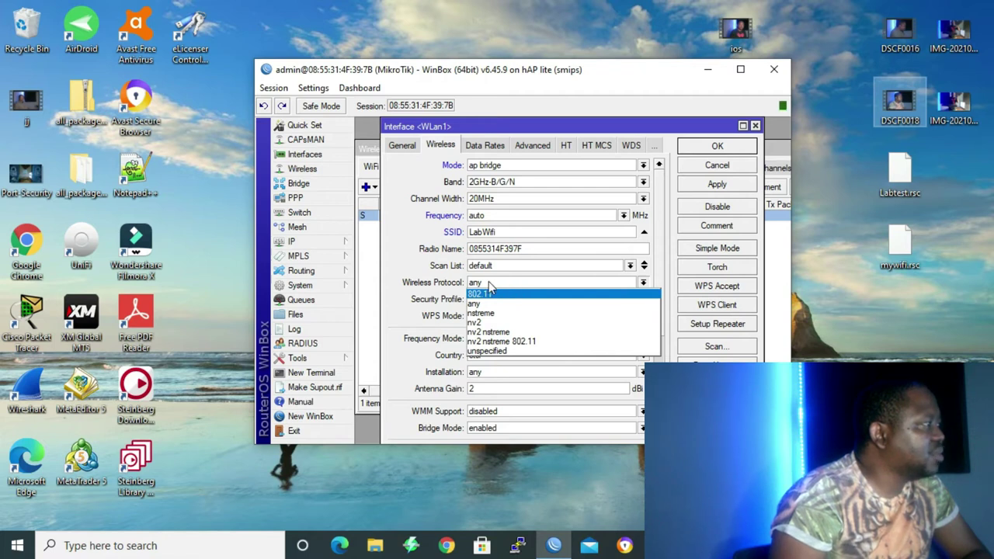
left_click(644, 282)
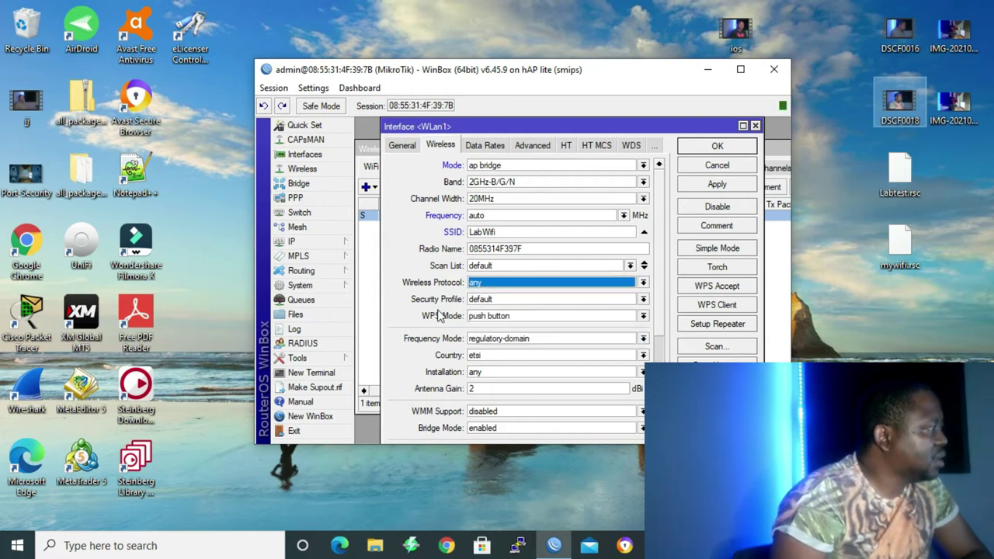
left_click(645, 299)
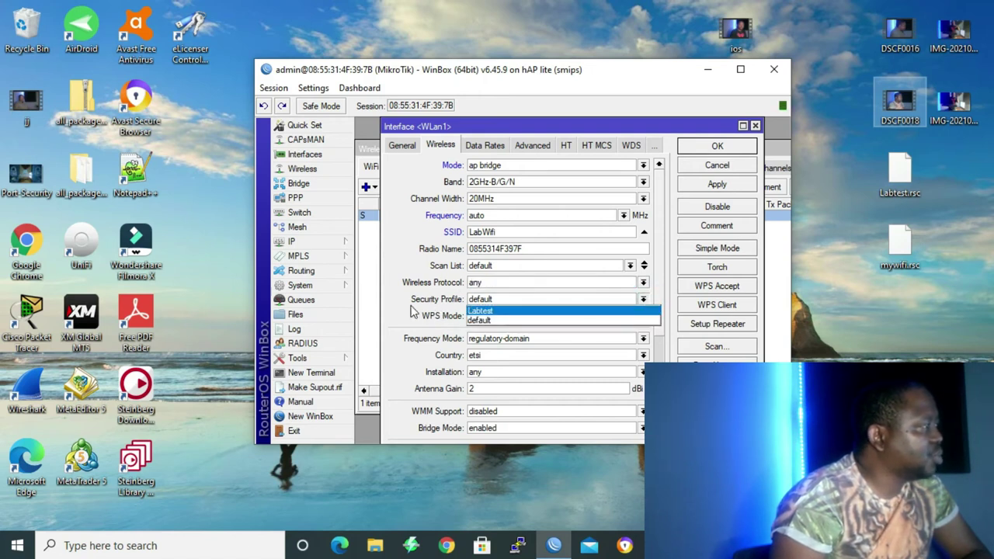
left_click(488, 313)
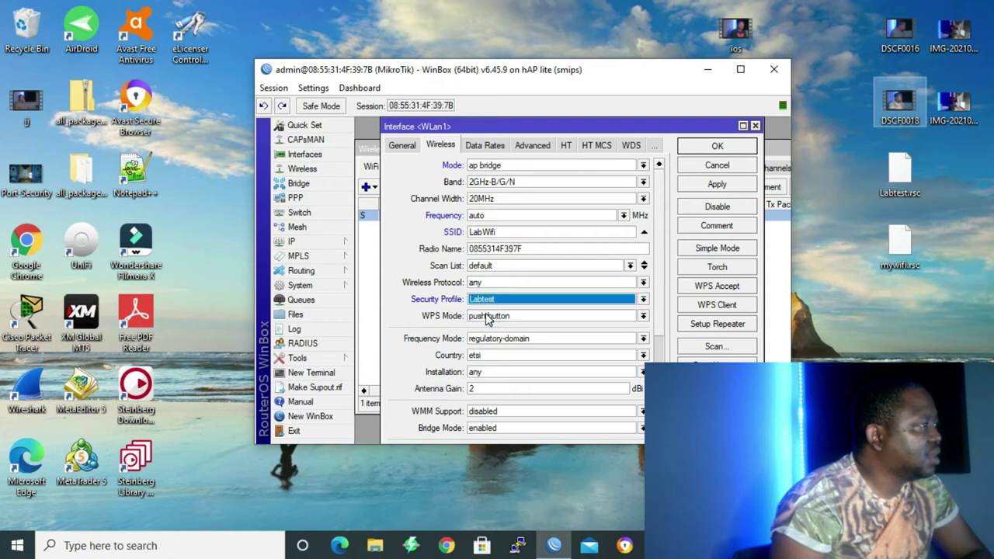
Save the WLan1 wireless settings and close the interface's configuration.
left_click(711, 147)
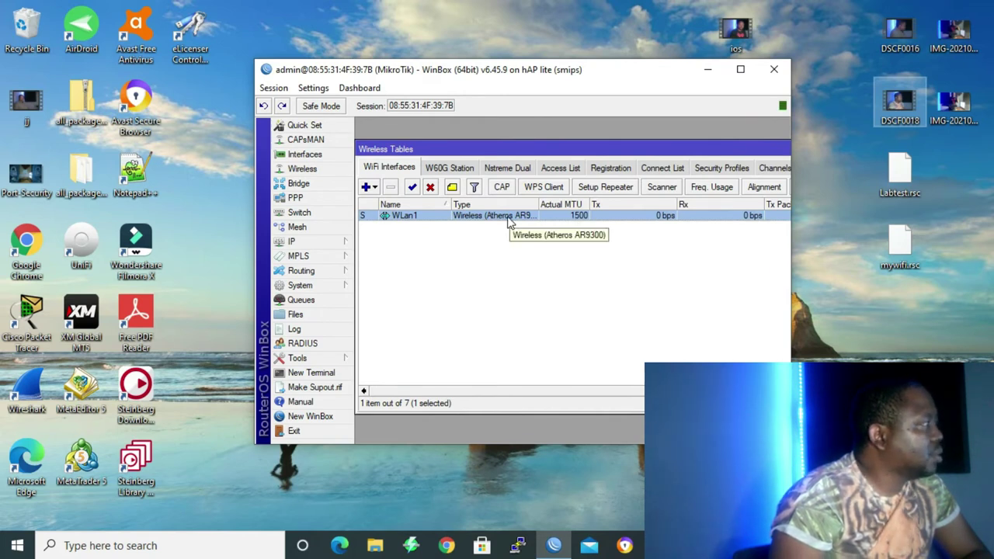
left_click(328, 241)
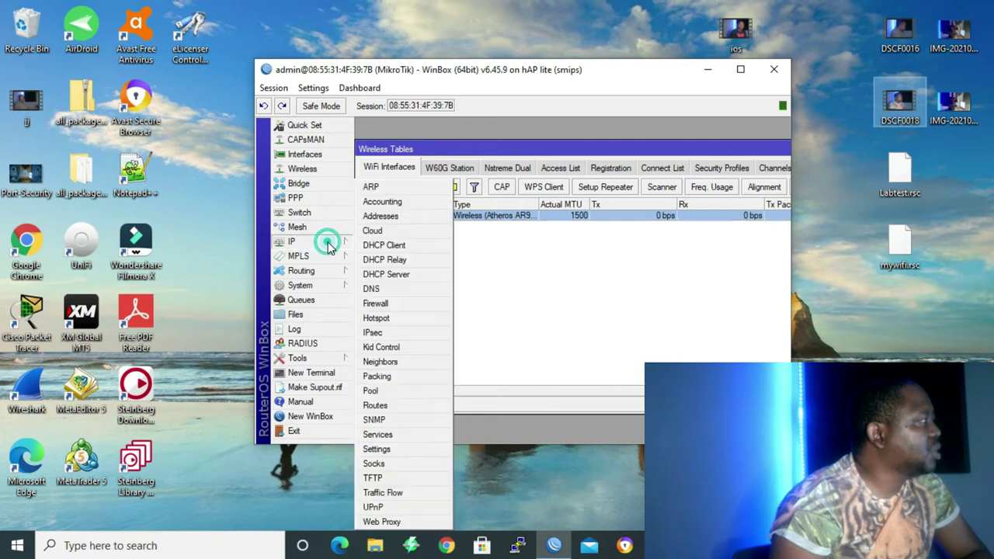
left_click(551, 269)
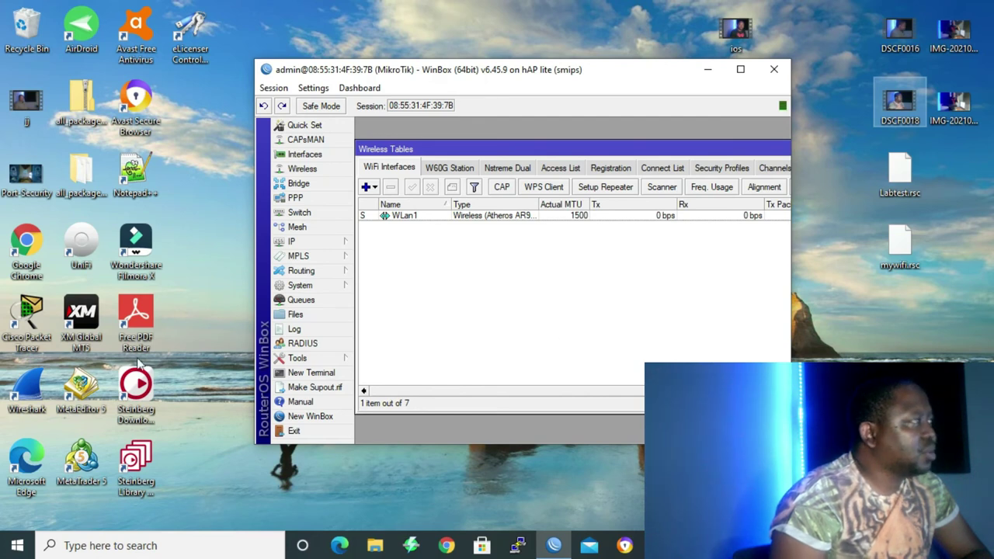
Open Command Prompt and ping google.com to test internet access from the computer.
left_click(165, 546)
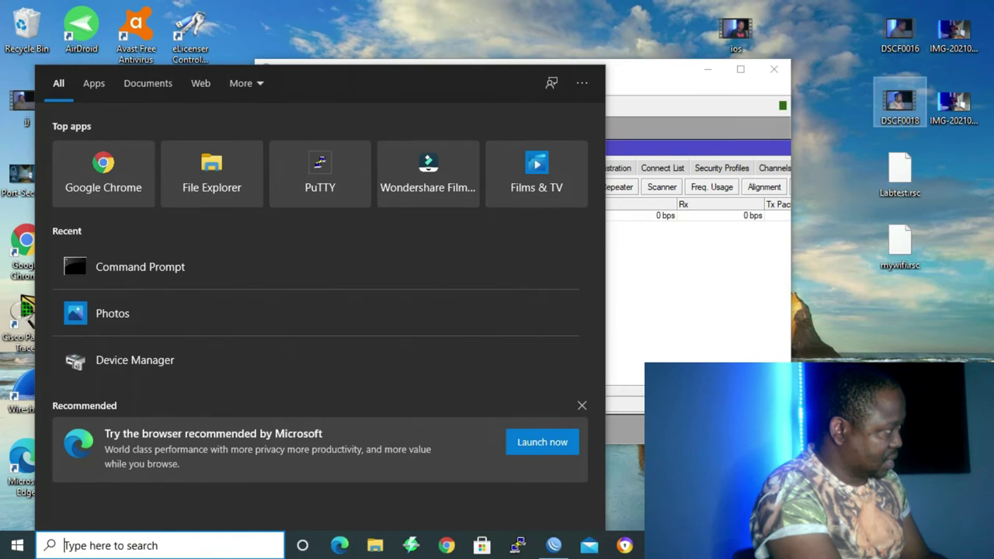
type("c")
left_click(453, 156)
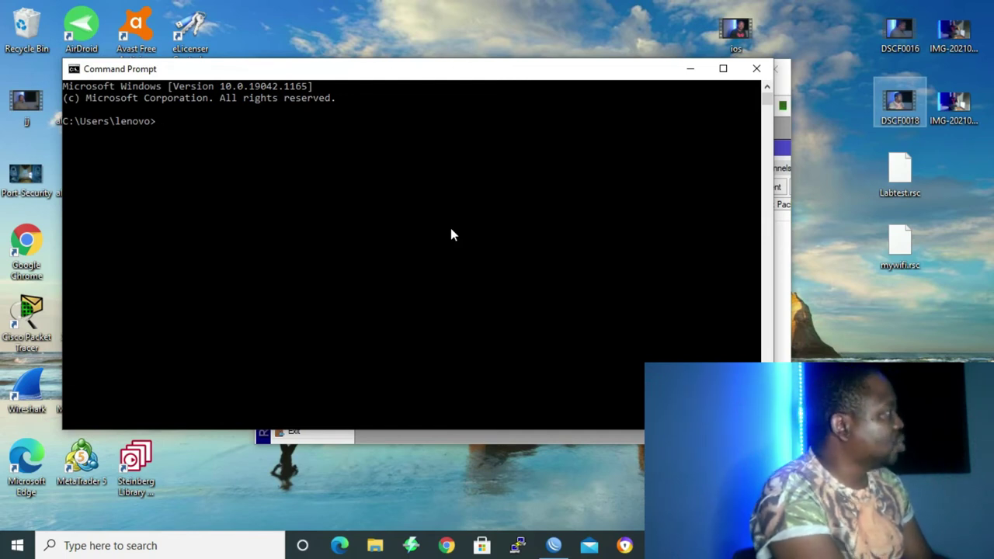
type("ping goo")
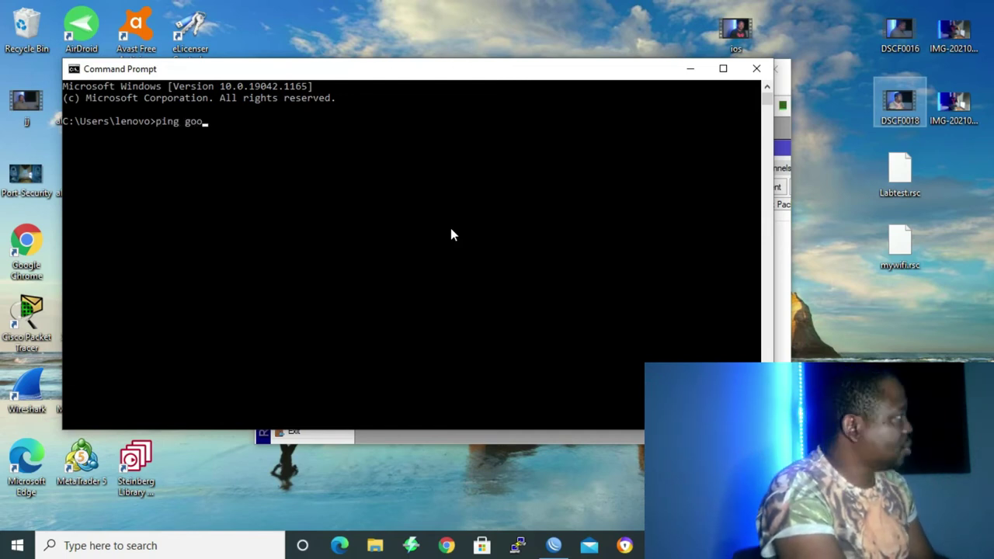
type("gle.com")
key("Return")
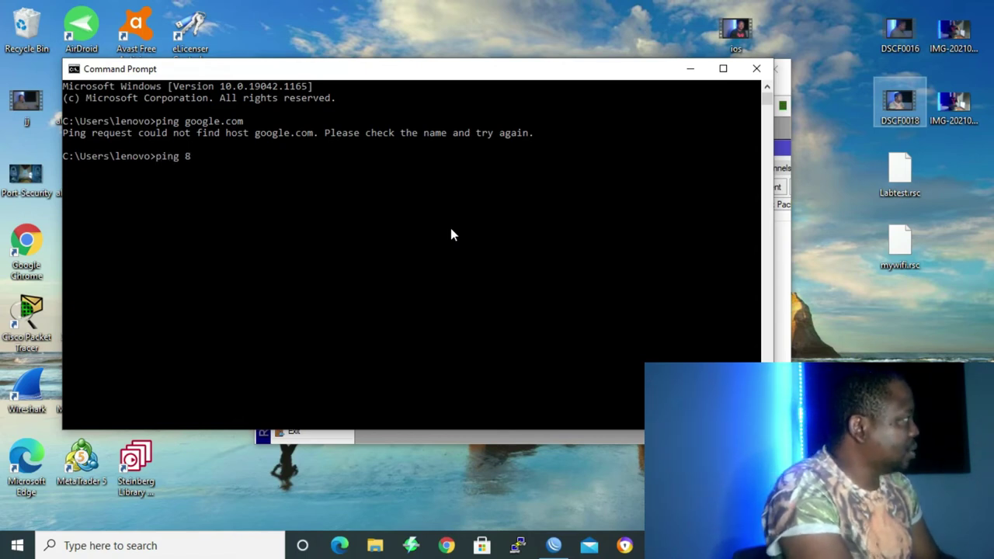
Ping 8.8.8.8, interrupt the running ping and minimize Command Prompt to return to WinBox.
type(".8.8.8")
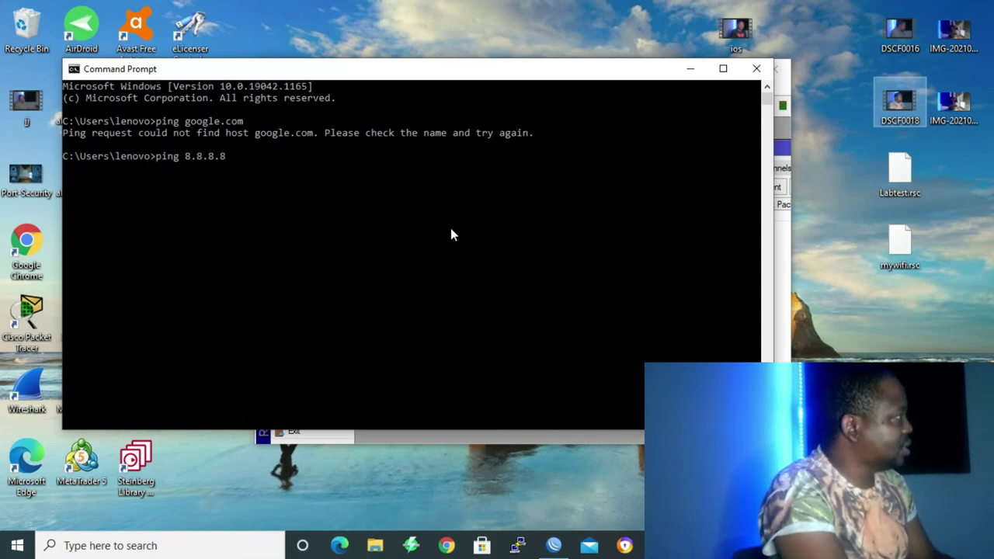
key("Return")
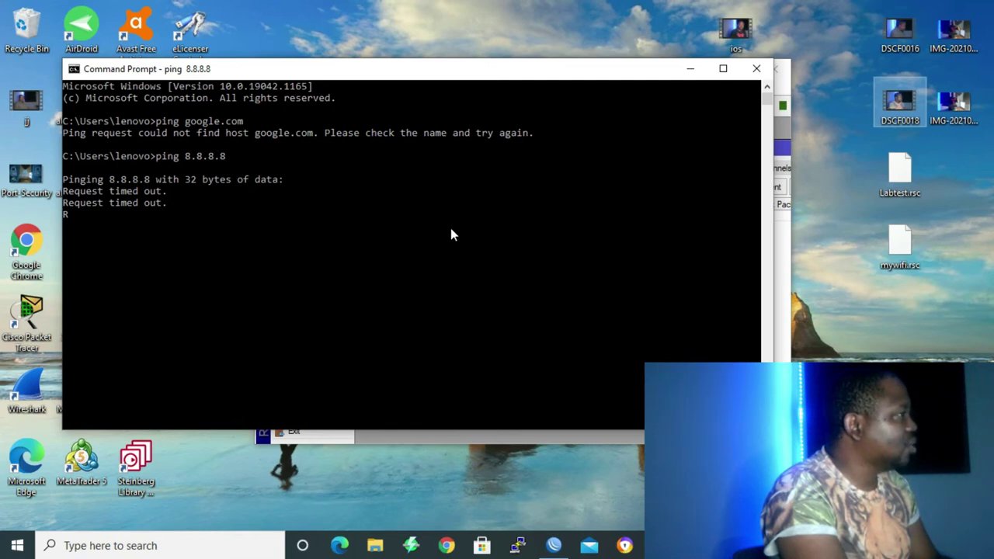
key("ctrl+c")
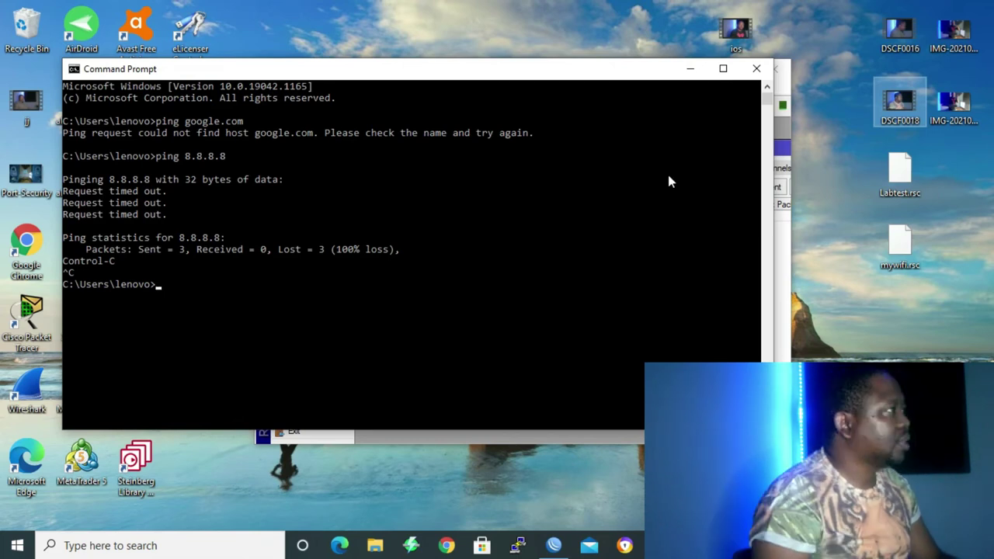
left_click(689, 72)
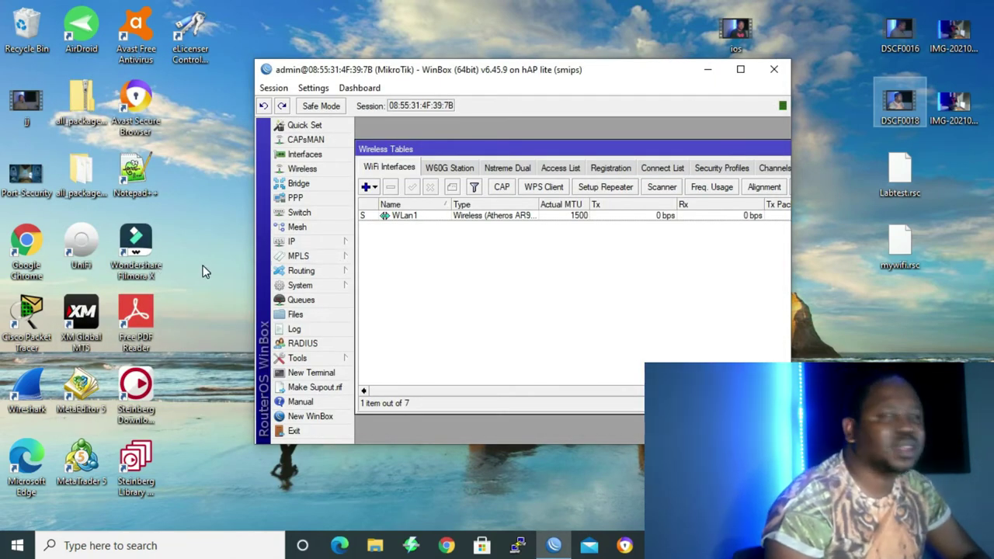
Create a firewall NAT rule in the srcnat chain with source address 10.10.10.0/24.
left_click(315, 246)
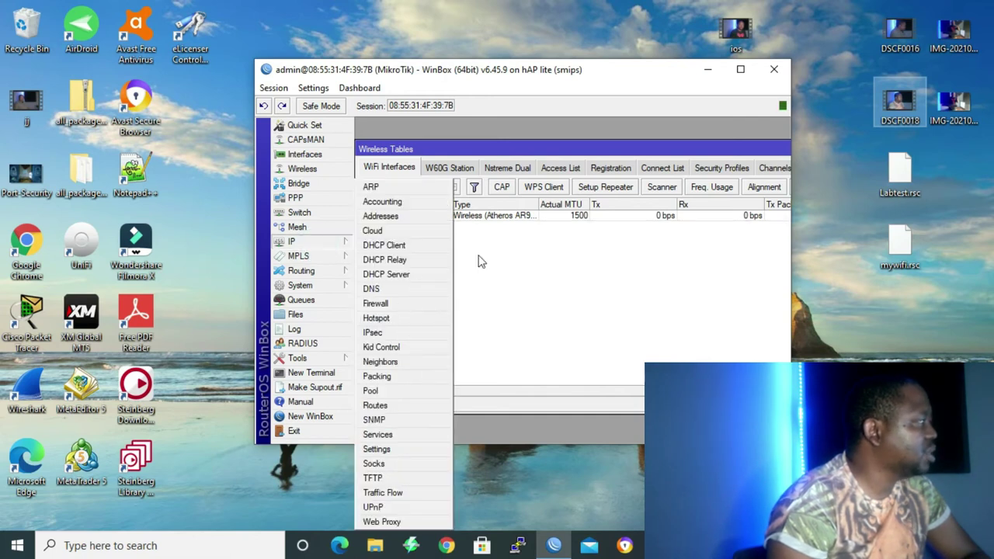
left_click(396, 304)
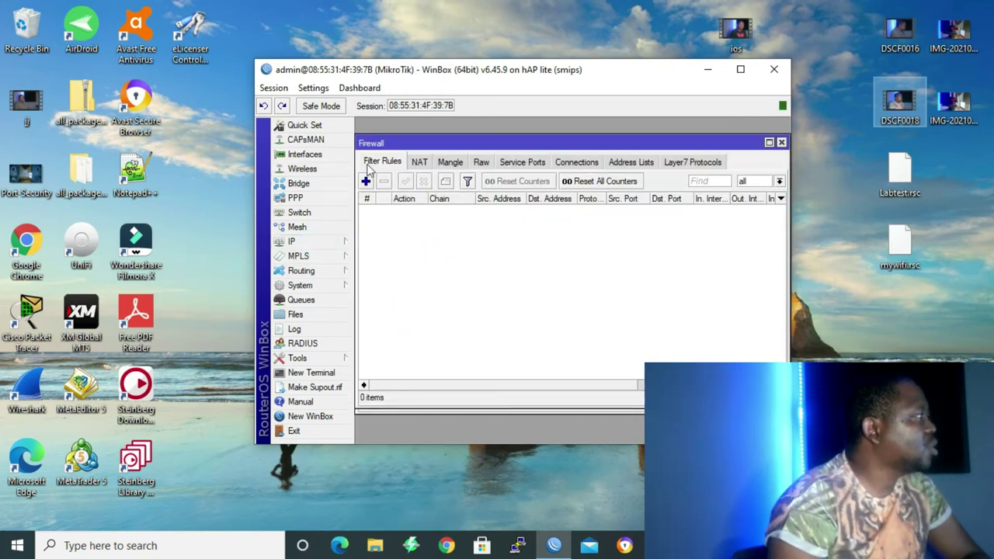
left_click(423, 164)
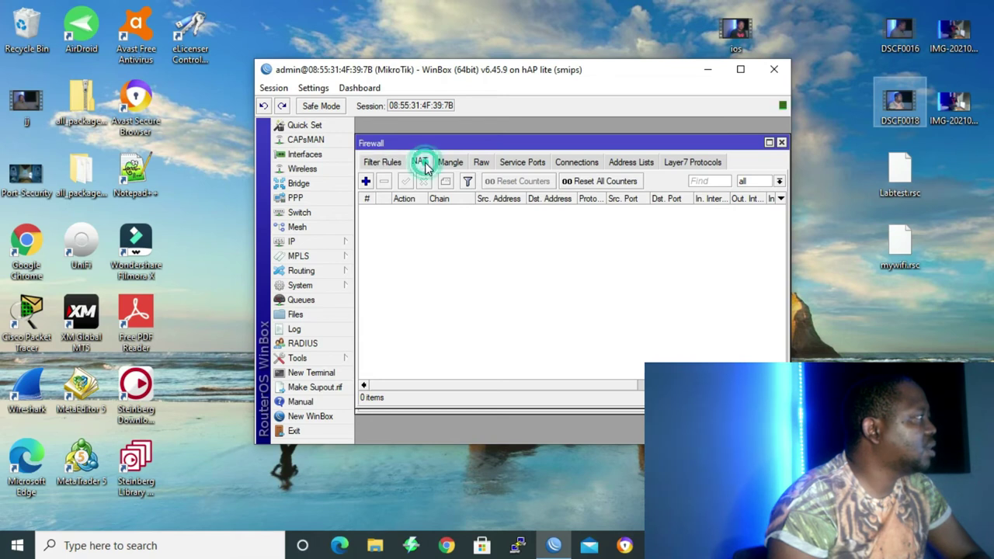
left_click(366, 182)
left_click(460, 145)
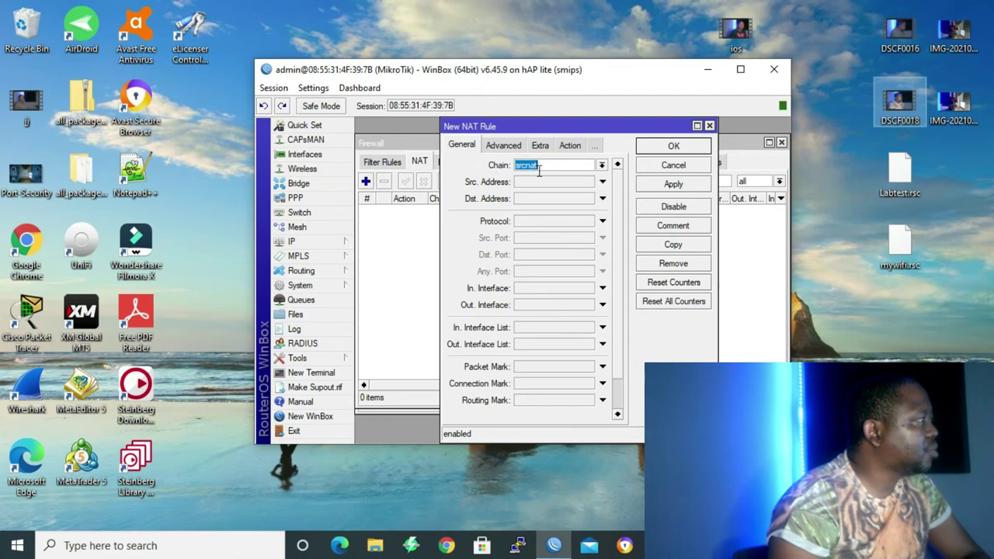
left_click(602, 182)
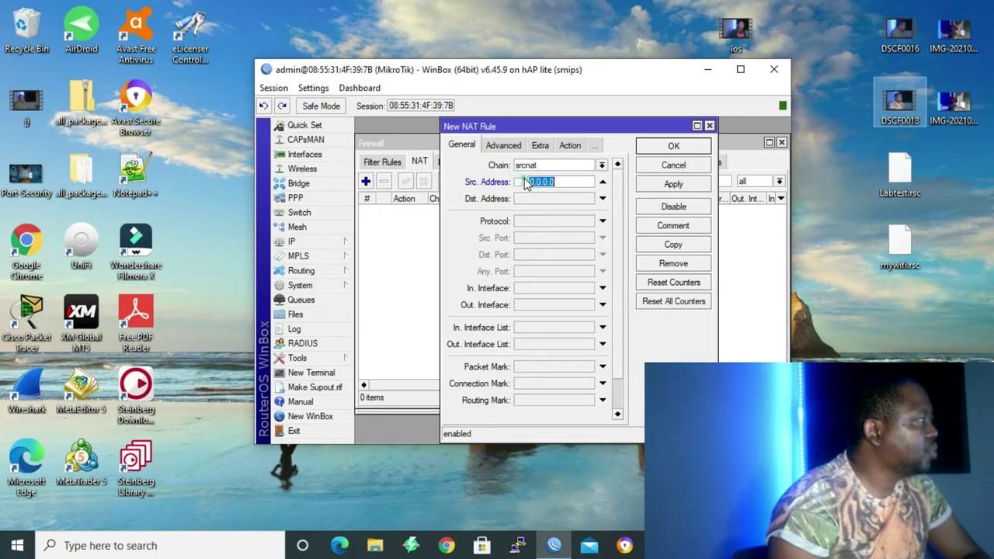
type("10.10")
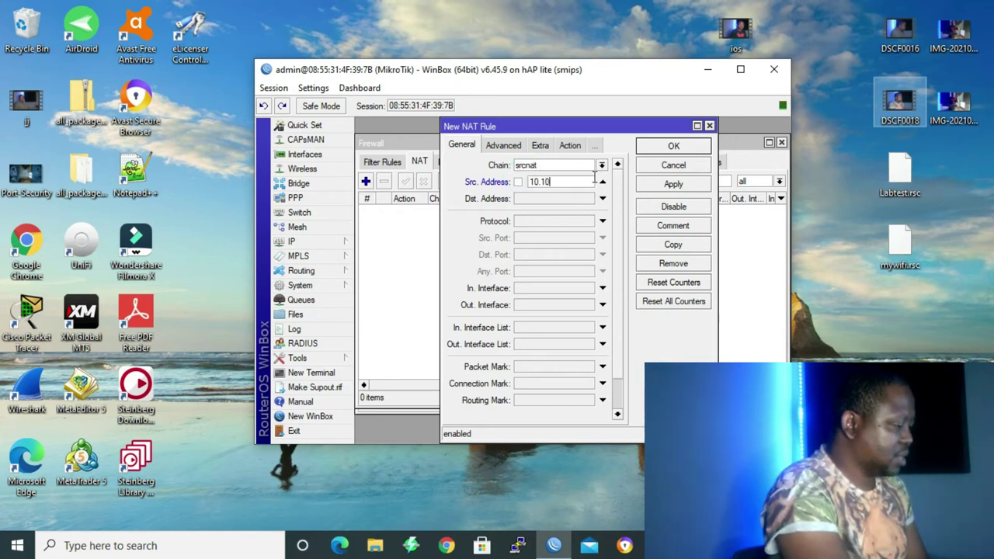
type(".10.0/24")
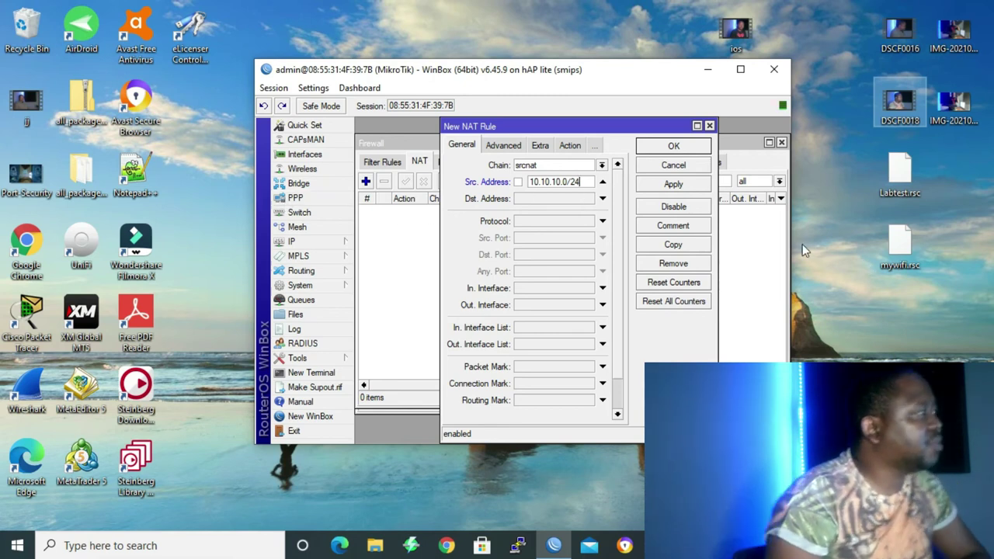
Set the NAT rule's action to masquerade, save the rule, and close the Firewall and Wireless Tables windows.
left_click(571, 146)
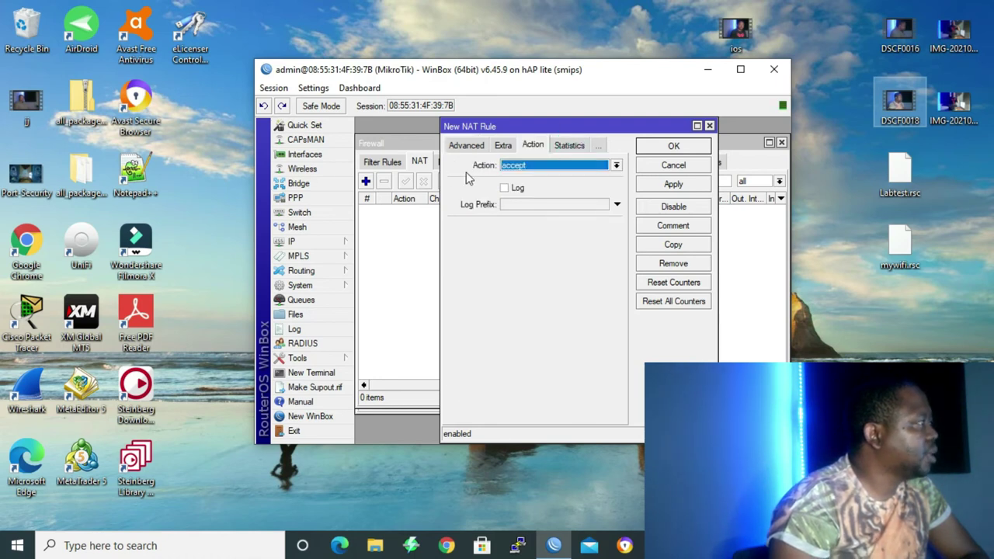
left_click(616, 167)
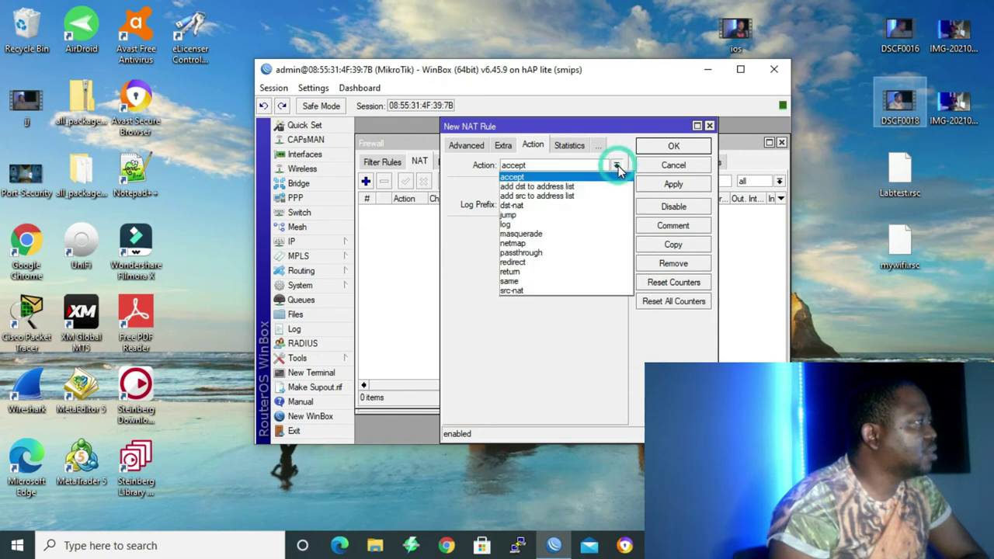
left_click(524, 234)
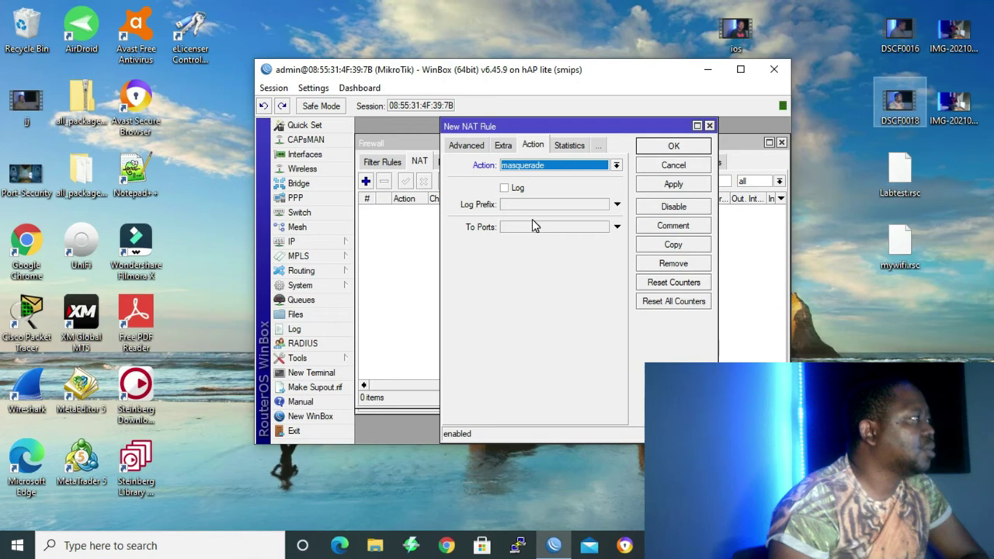
left_click(686, 149)
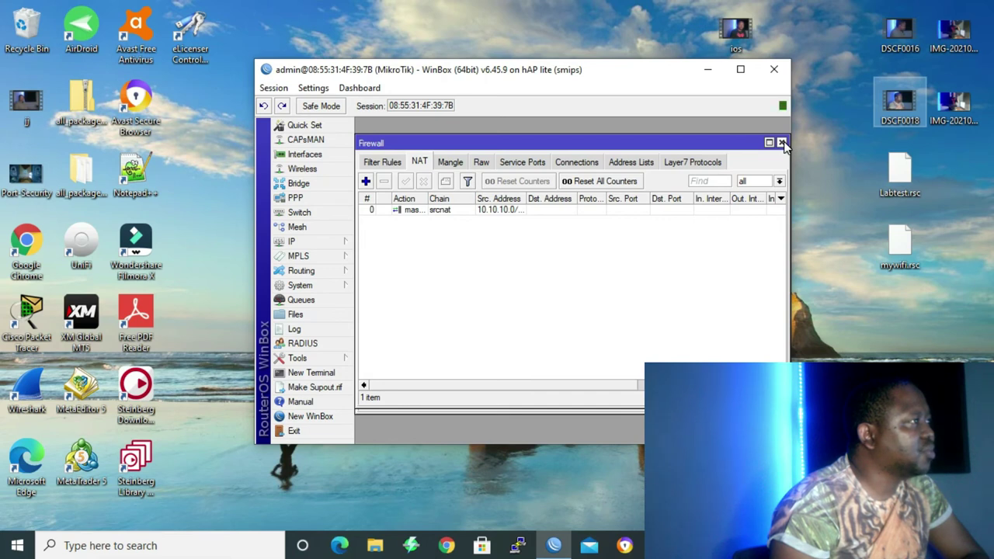
left_click(784, 147)
left_click_drag(504, 152, 234, 149)
left_click(713, 148)
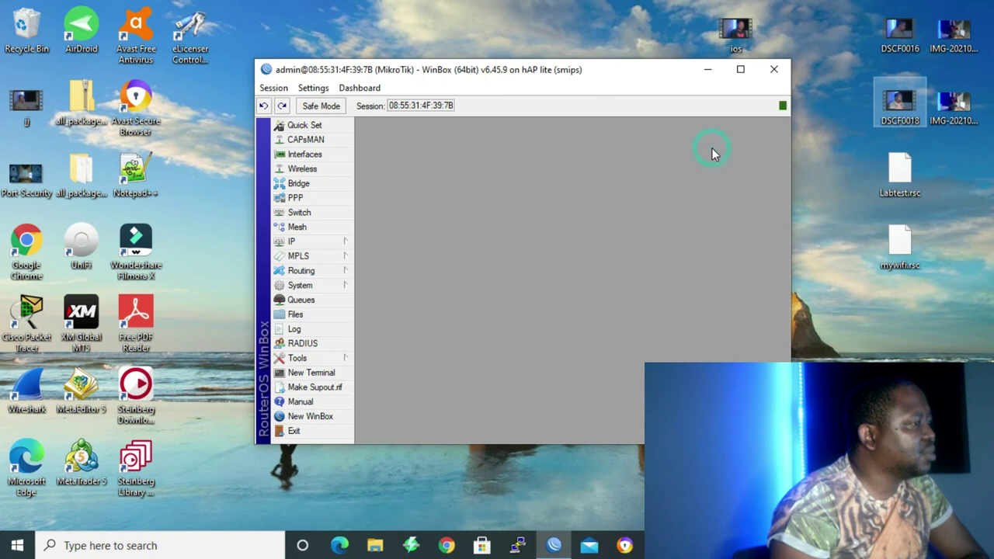
In a new Command Prompt, display the full IP configuration with ipconfig /all and ping 8.8.8.8.
left_click(182, 545)
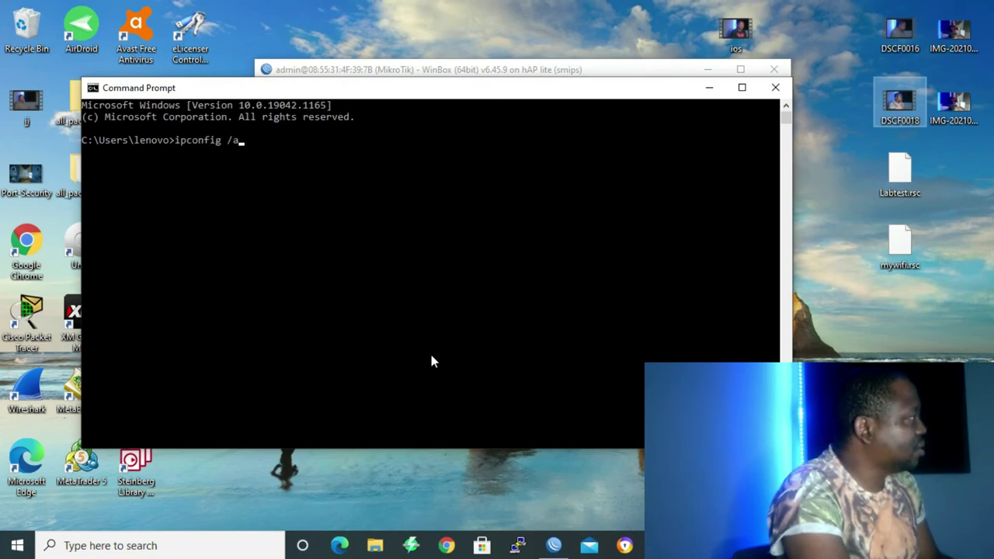
key("Return")
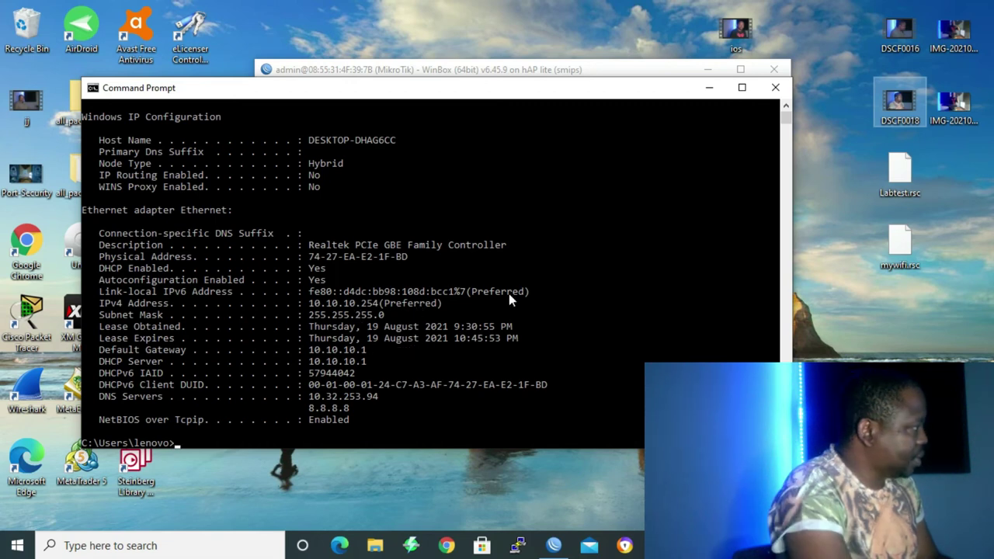
type("ping 8")
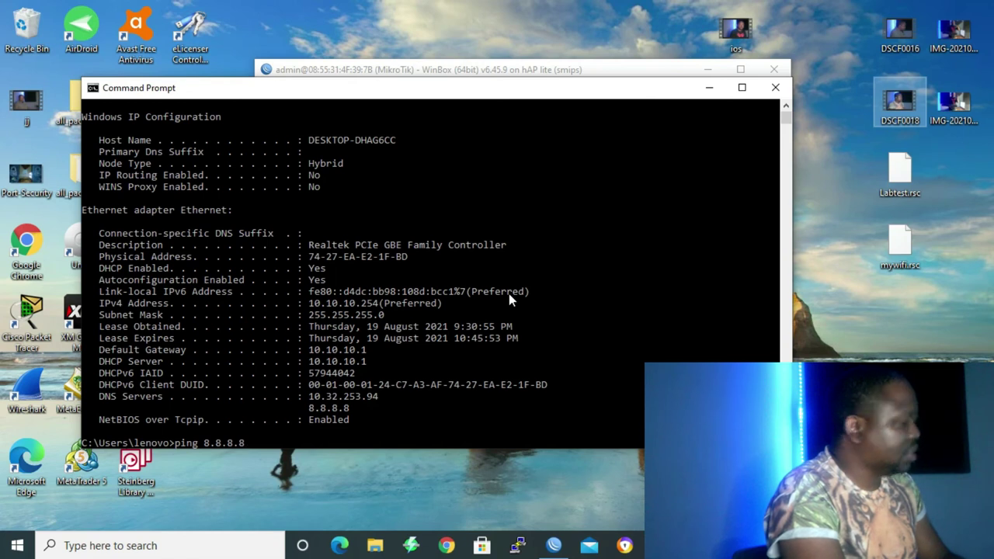
type(".8.8.8")
key("Return")
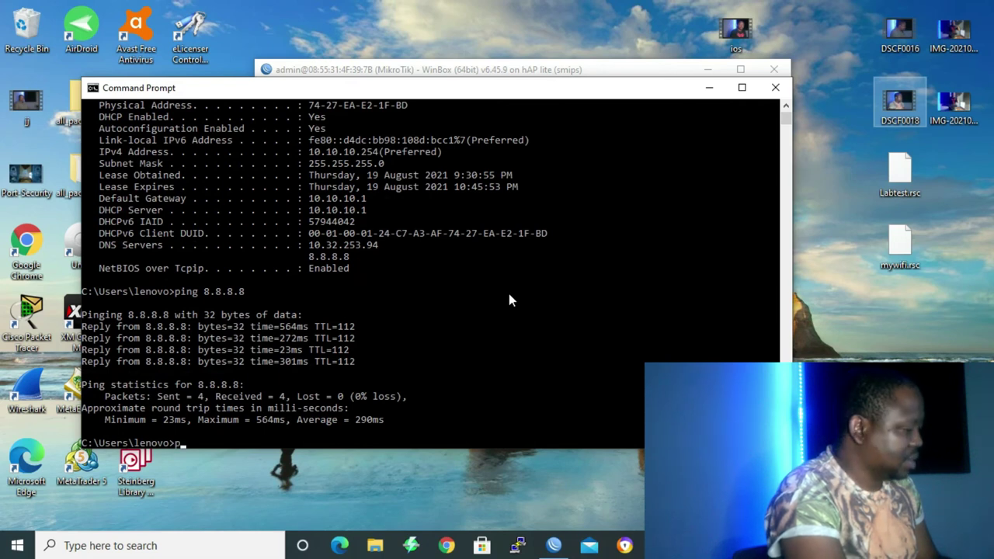
Ping google.com to check name resolution, and close Command Prompt to return to WinBox.
type("ping google.c")
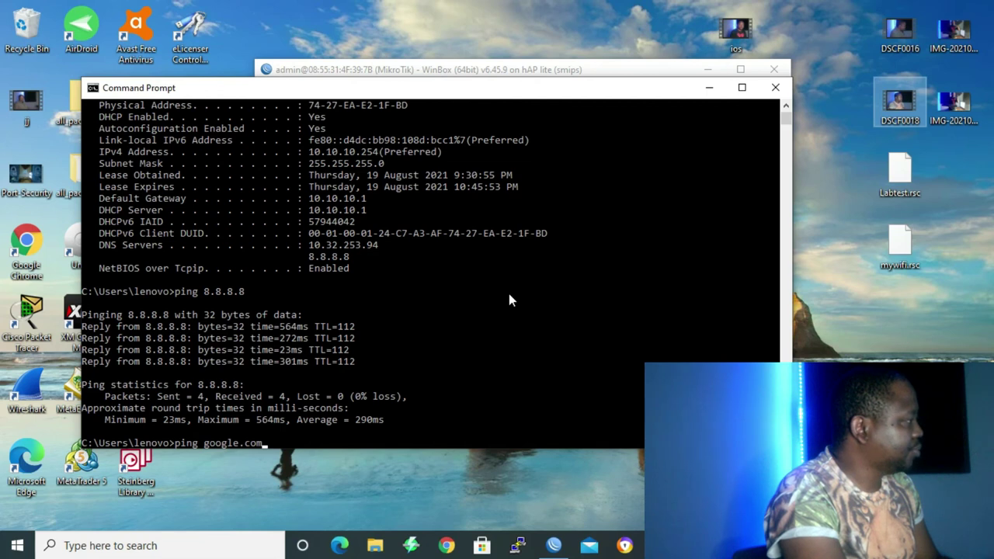
type("om")
key("Return")
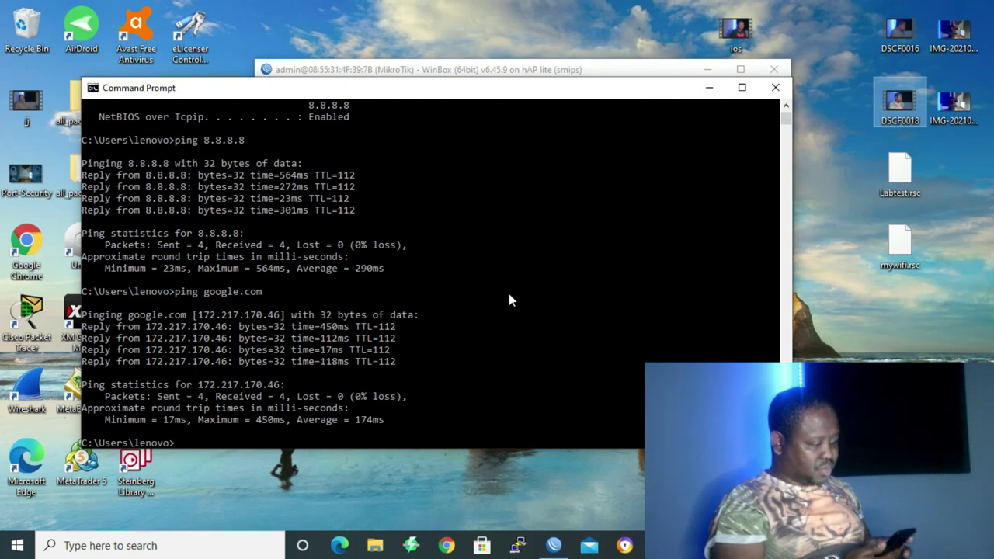
left_click(775, 87)
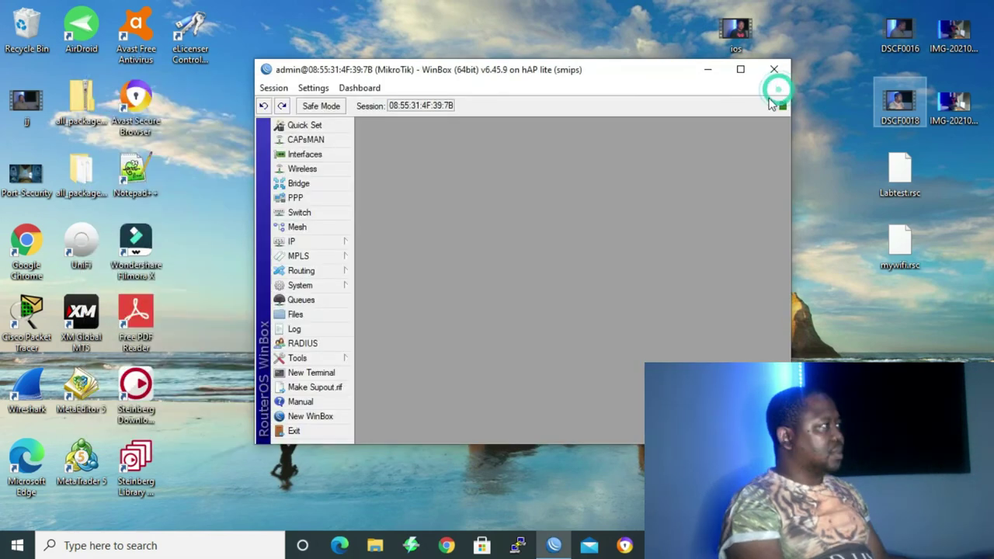
Open the router's DHCP server leases to examine which devices have received addresses.
left_click(300, 244)
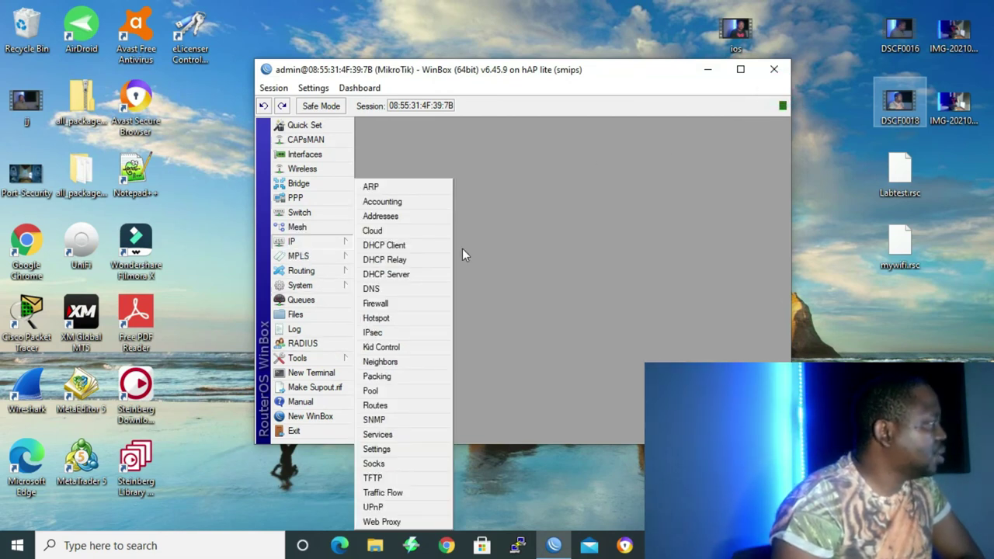
left_click(396, 277)
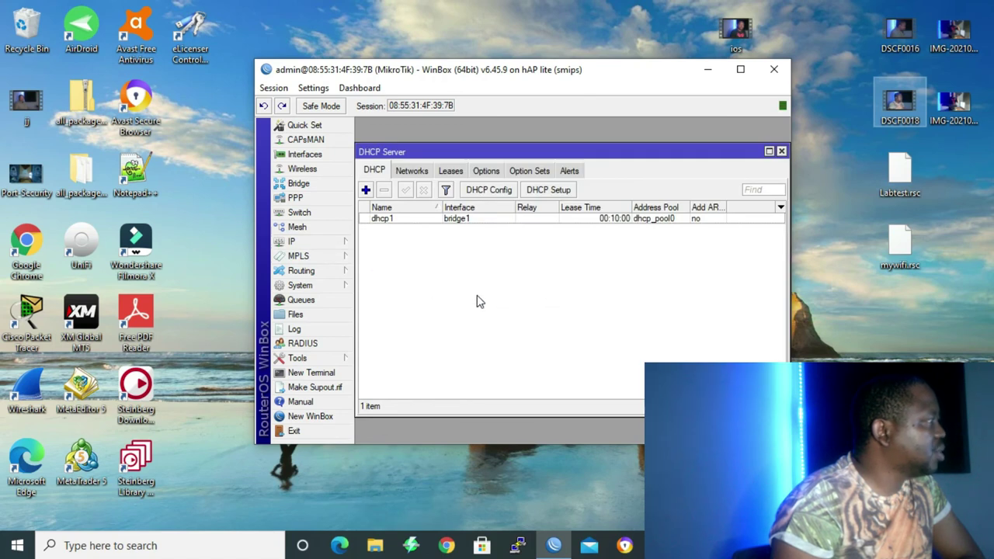
left_click(452, 172)
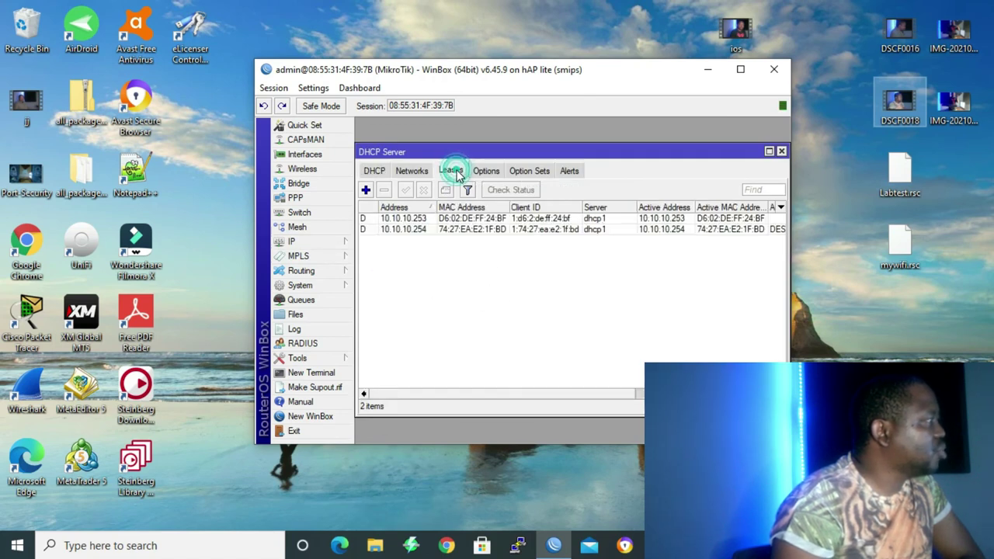